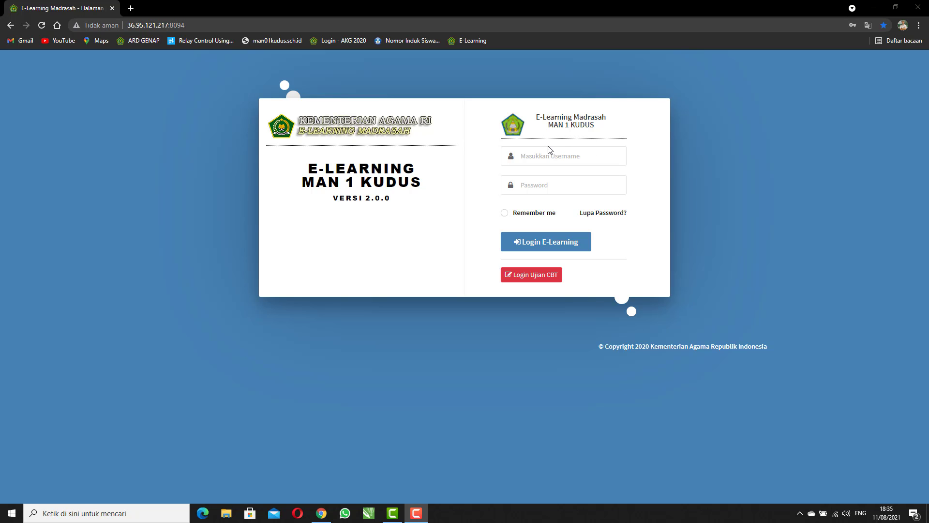
Fill in the saved username and password and log in to E-Learning Madrasah.
click(530, 153)
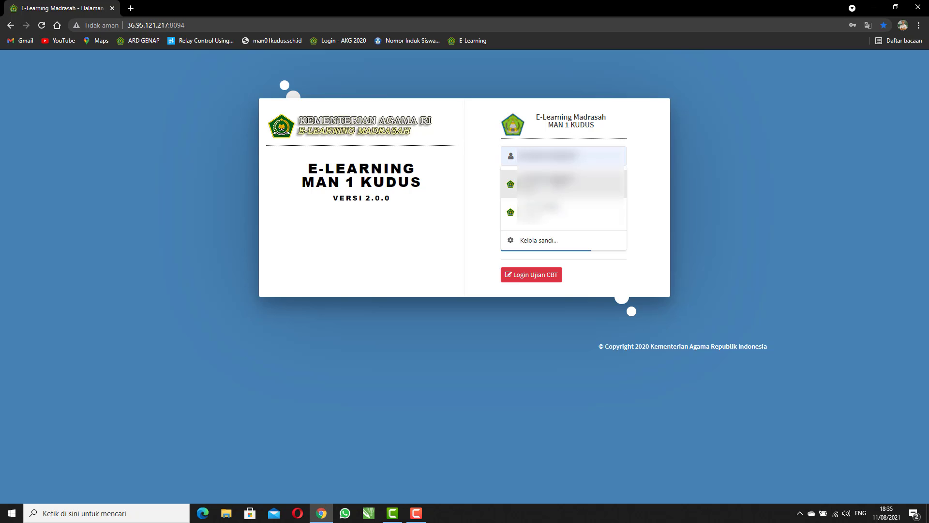
click(546, 183)
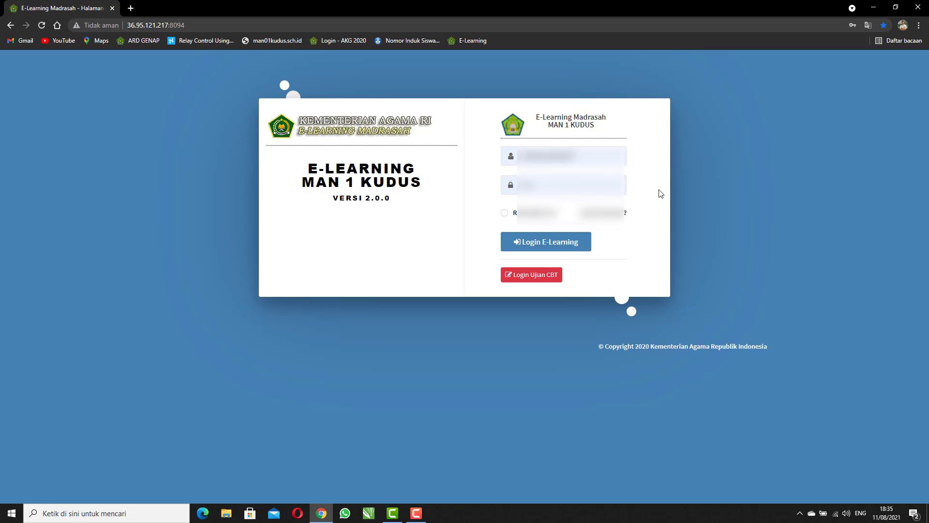
click(527, 244)
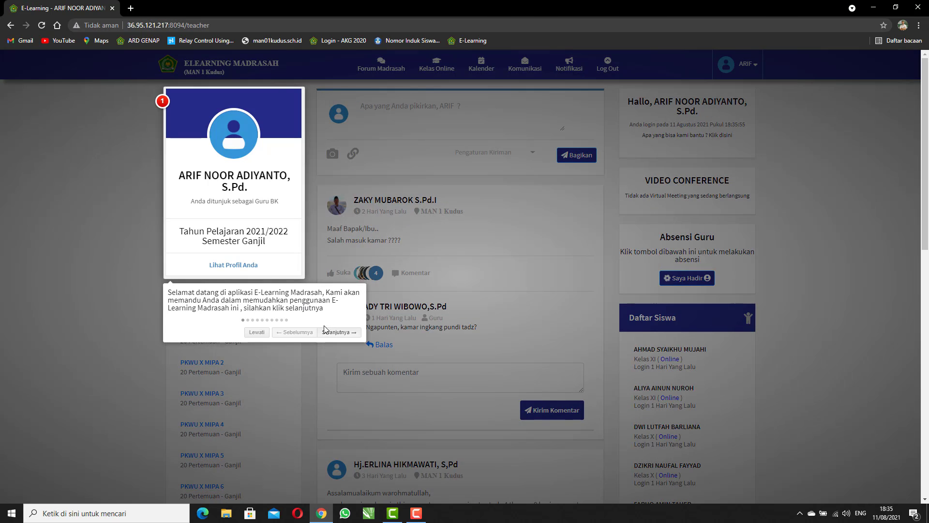
Skip the welcome tour and record the teacher's attendance as present for today.
click(257, 333)
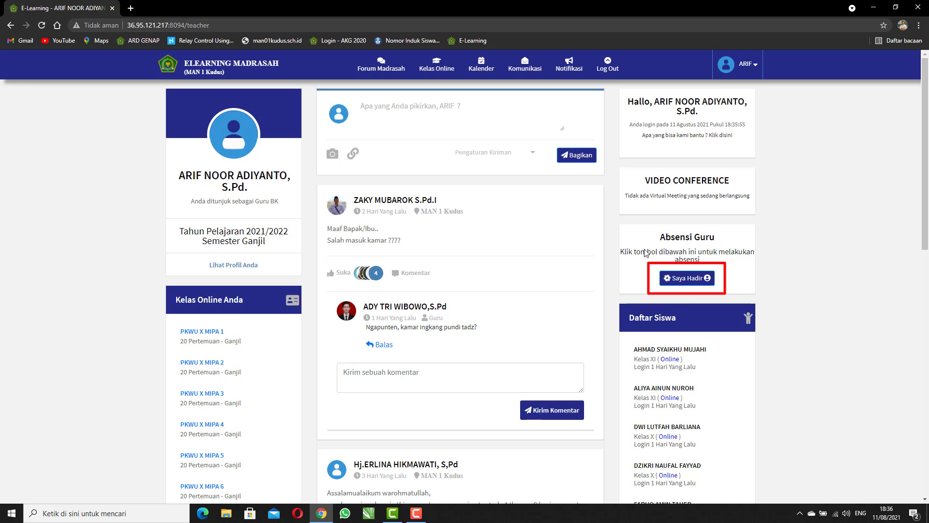
click(690, 282)
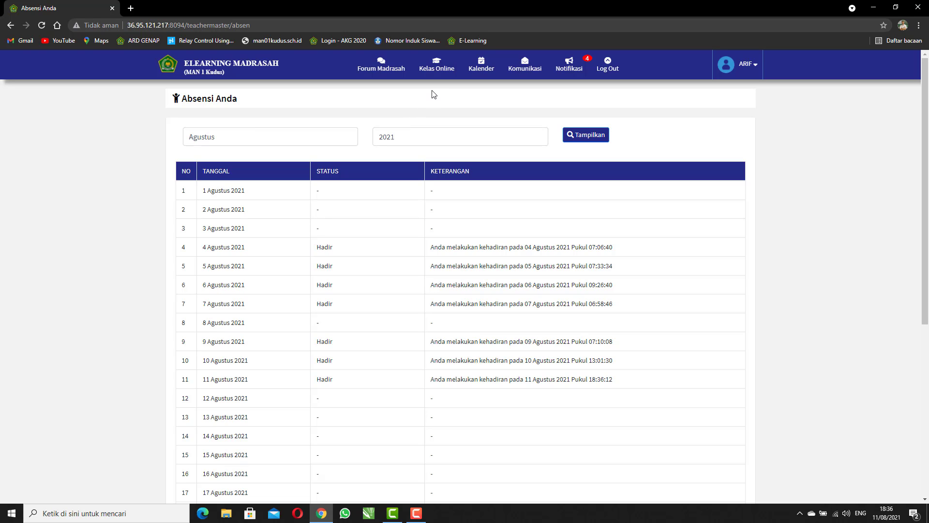
Show the list of all online classes and open the PKWU X IPS 5 class.
click(437, 72)
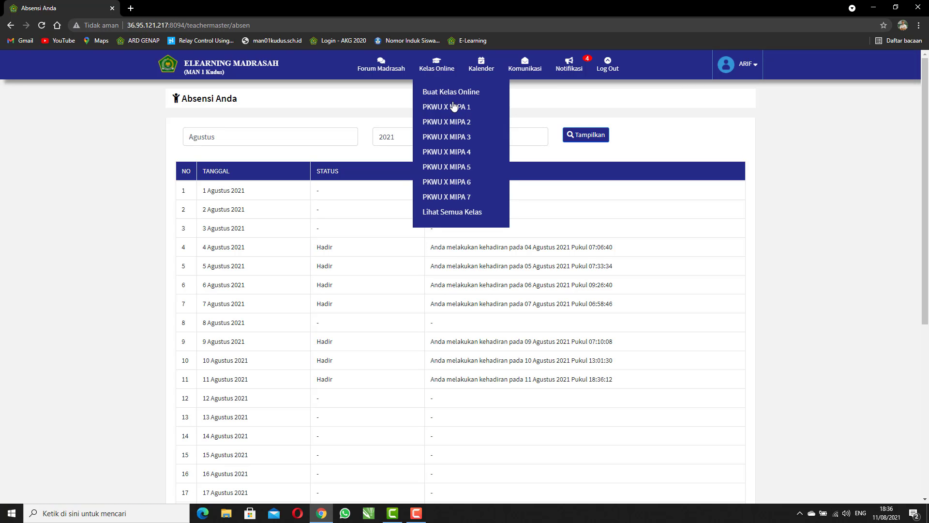
click(450, 213)
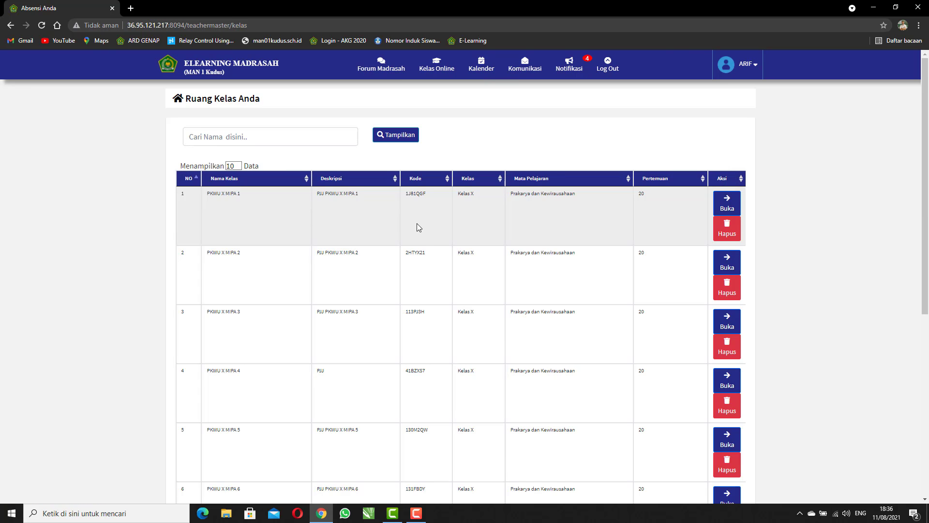
scroll(492, 293, down, 4)
scroll(494, 297, down, 3)
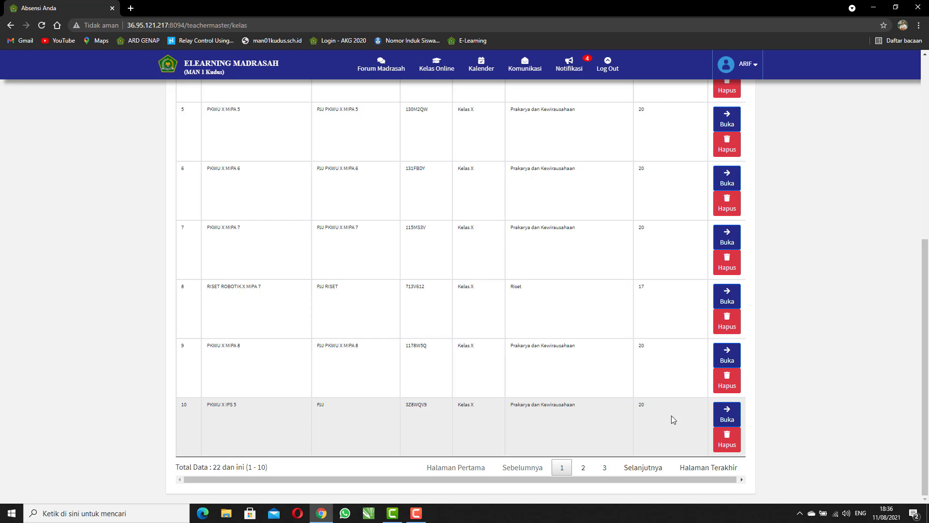
click(726, 417)
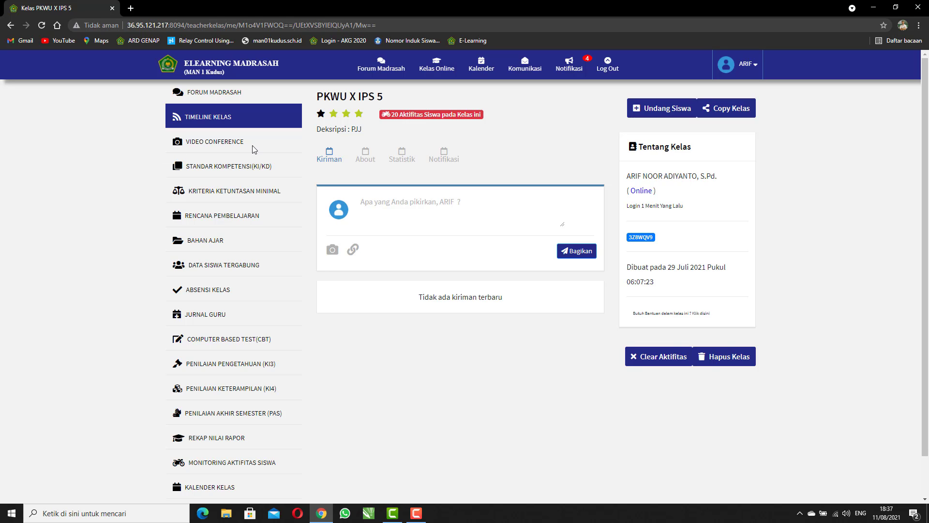
View the class's Video Conference page and return to the class timeline.
click(218, 144)
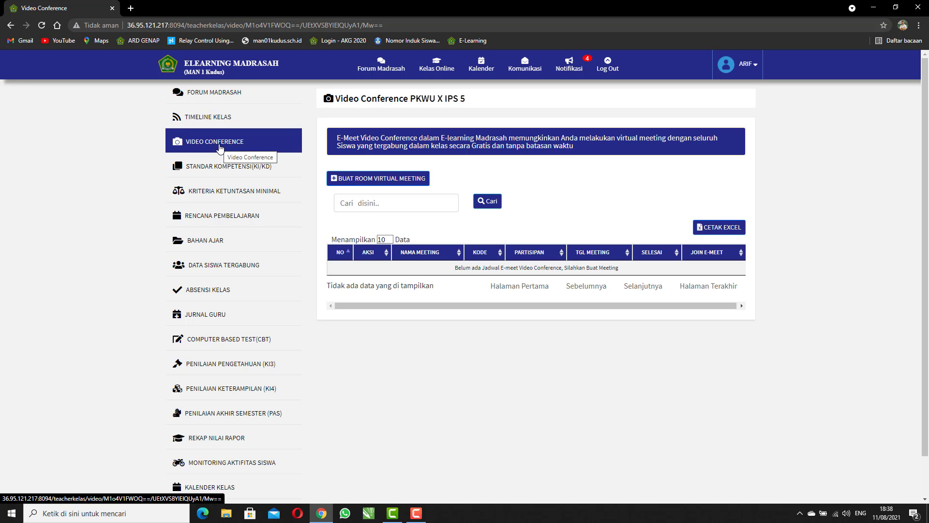
click(217, 121)
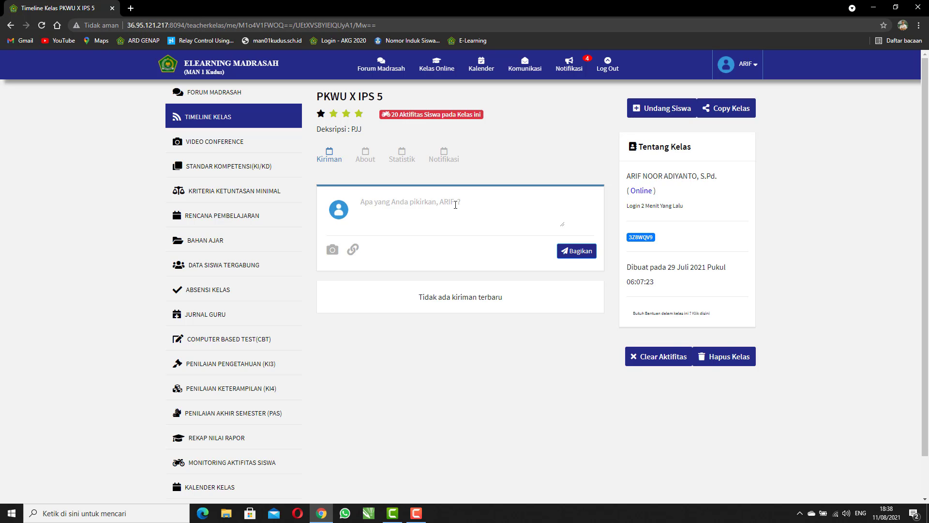
Write the class post "Silahkan hari ini di persiapkan untuk meet pada jam 07.30 sampai jam 08.00. Link nya bisa kalian akses melalui :".
text(Silahkan)
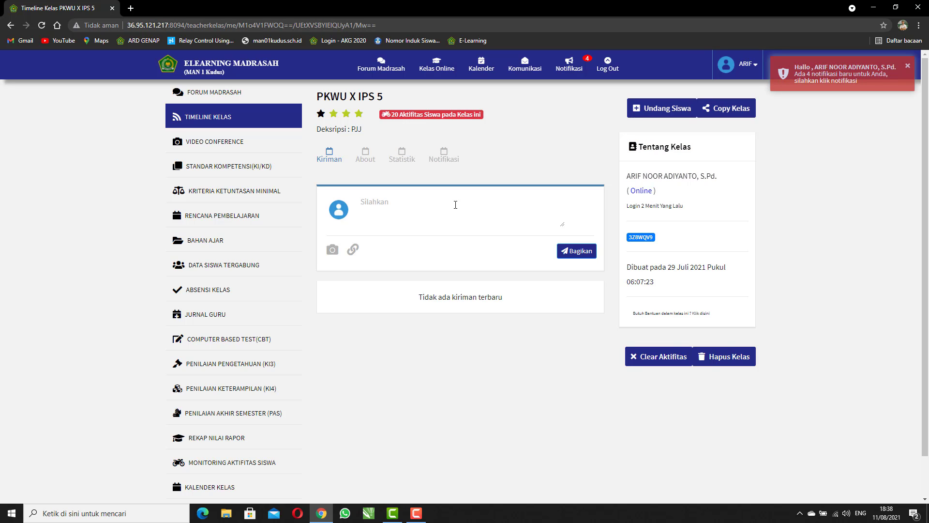
text(hari ini)
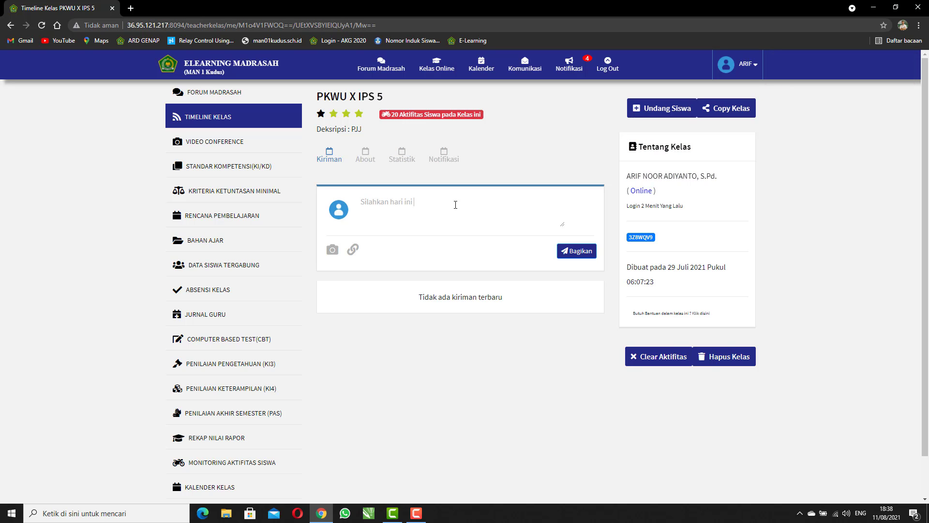
text( di persiapkan untuk meet melalui)
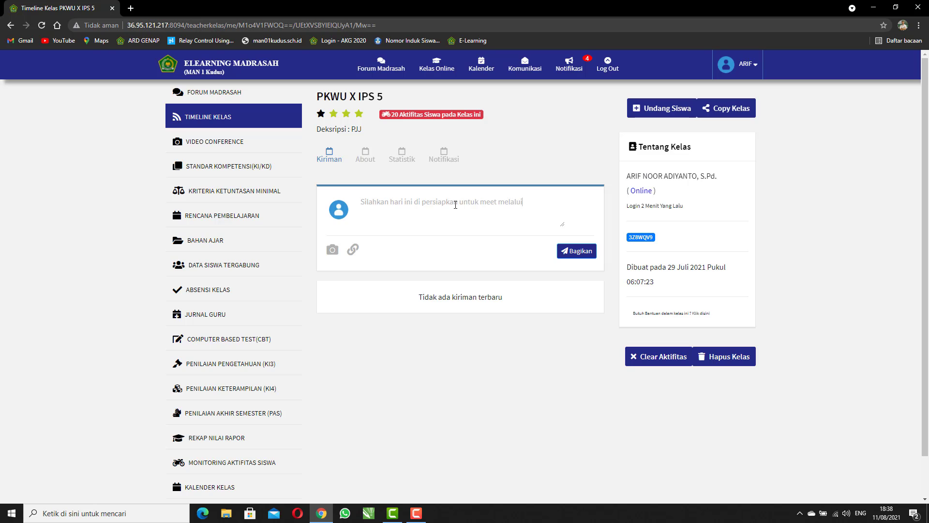
key(BackSpace)
key(BackSpace)
key(BackSpace)
key(BackSpace)
key(BackSpace)
key(BackSpace)
key(BackSpace)
text(pada jam 07.30 sampai jam 08.00. Link nya bisa ka)
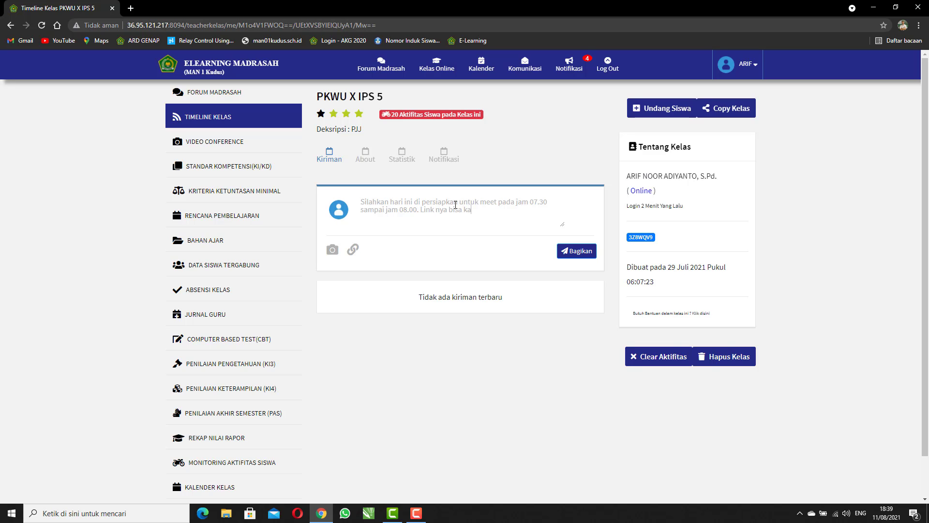
text(lian akses)
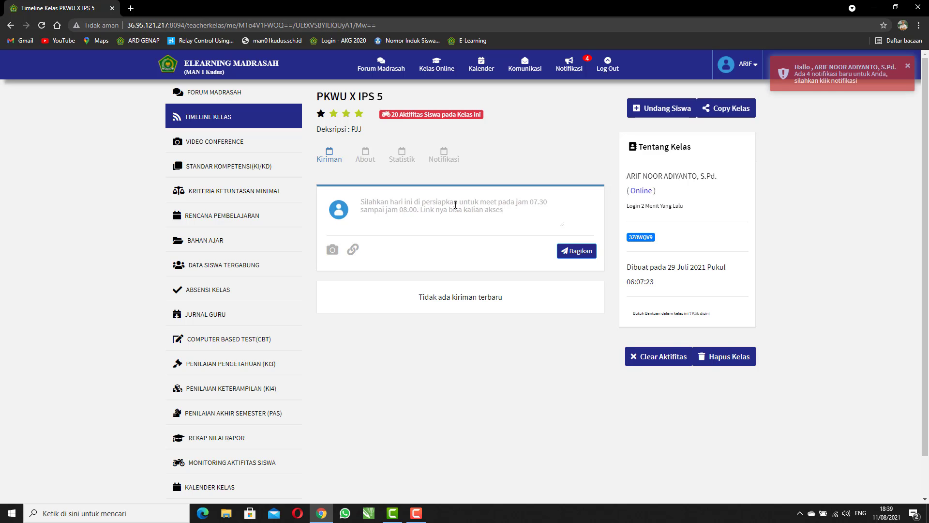
text( melalui :)
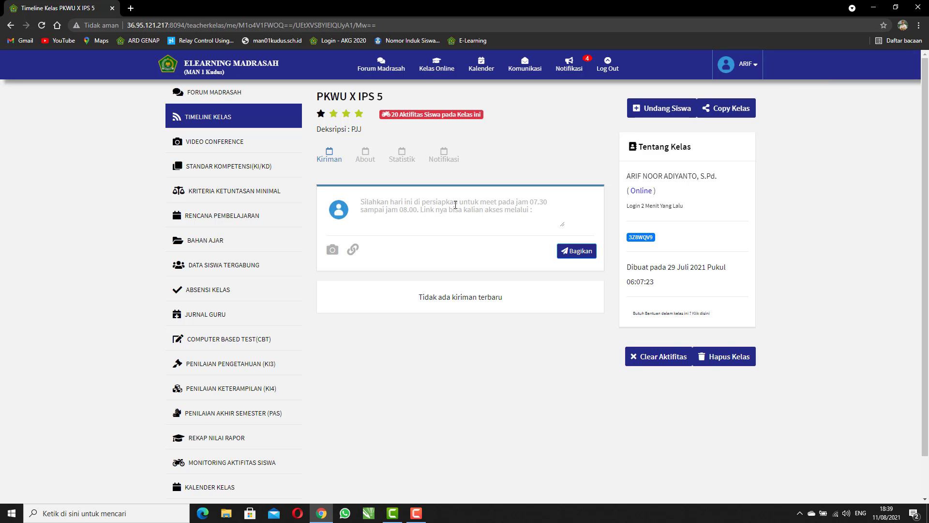
Start adding a link to the post and switch to Google Meet in a new browser tab.
click(353, 251)
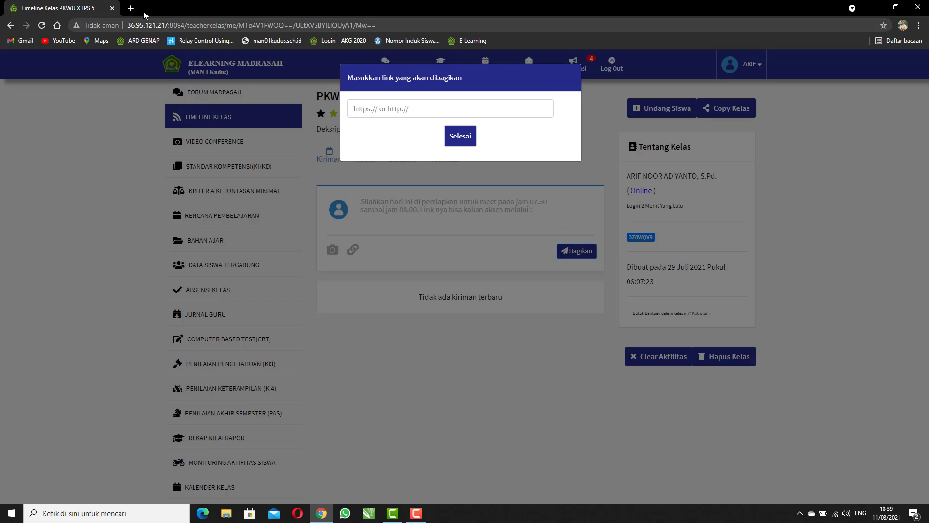
click(131, 9)
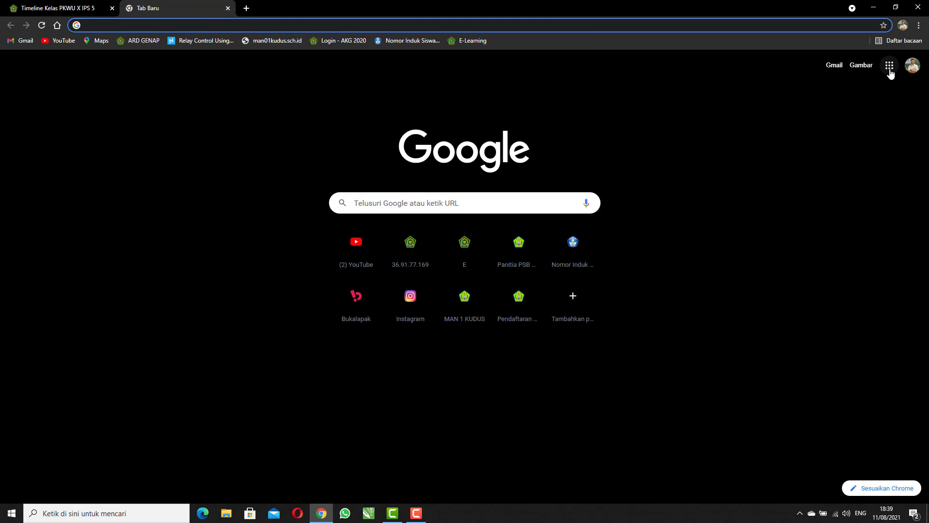
click(890, 72)
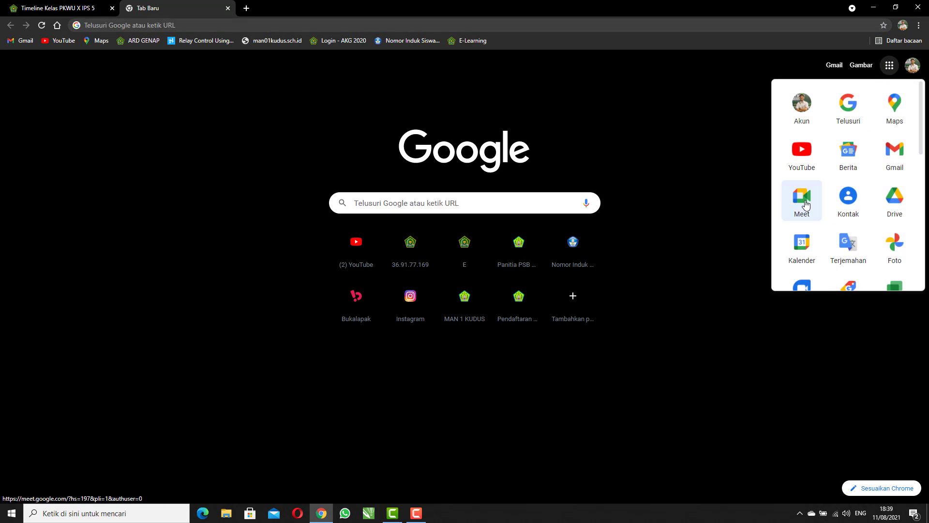
click(804, 202)
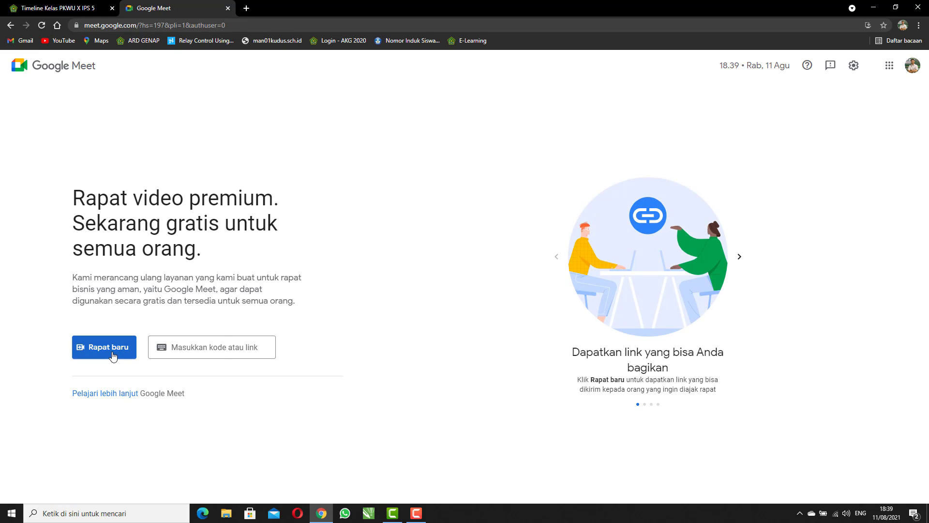
Create a new meeting for later use and copy its meeting link.
click(112, 357)
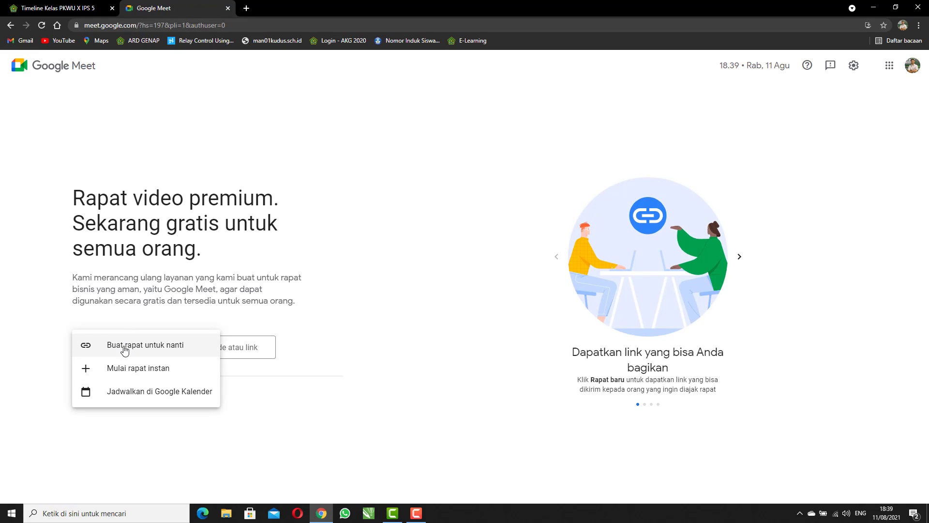
click(173, 350)
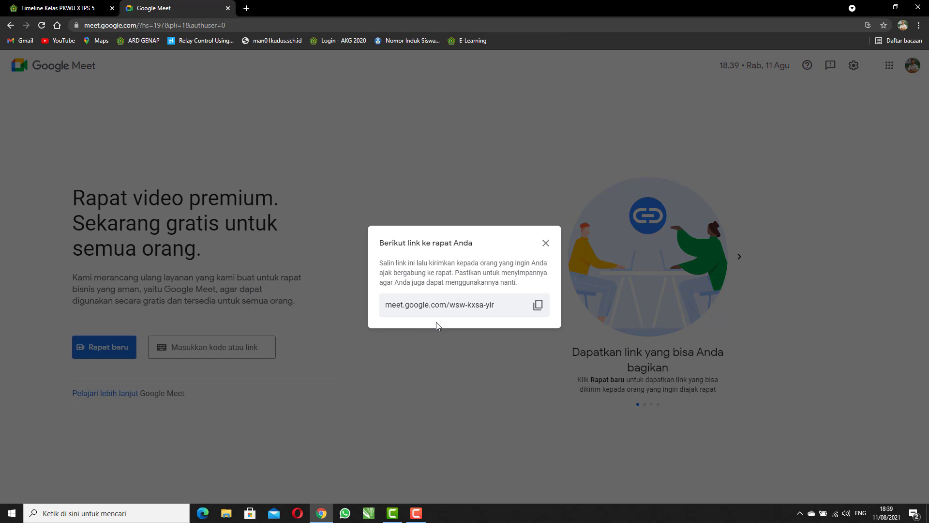
click(538, 306)
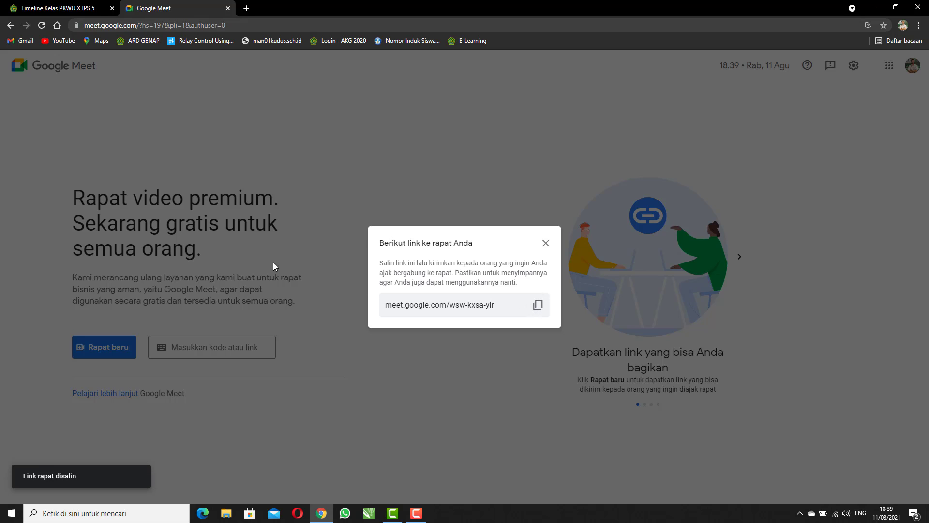
Return to the class timeline, insert the copied Meet link into the post and share it with the class.
click(60, 7)
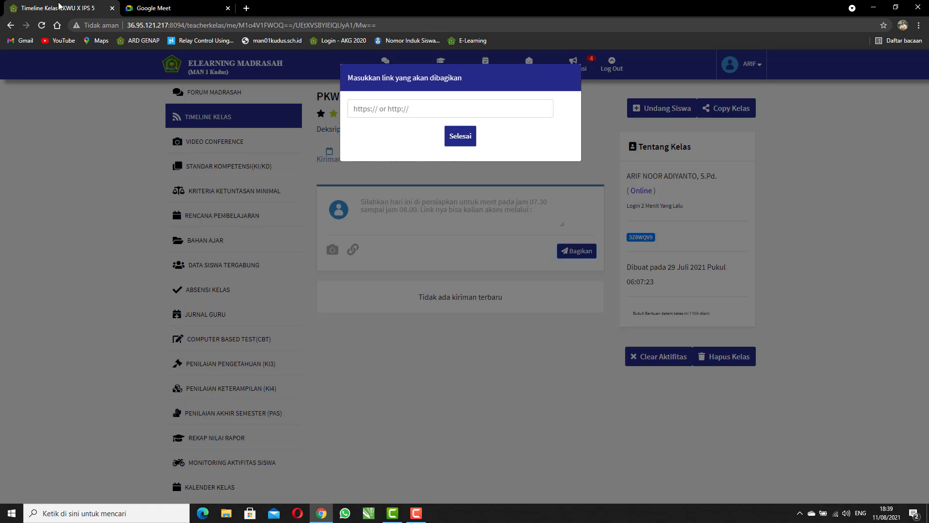
click(463, 111)
right_click(384, 112)
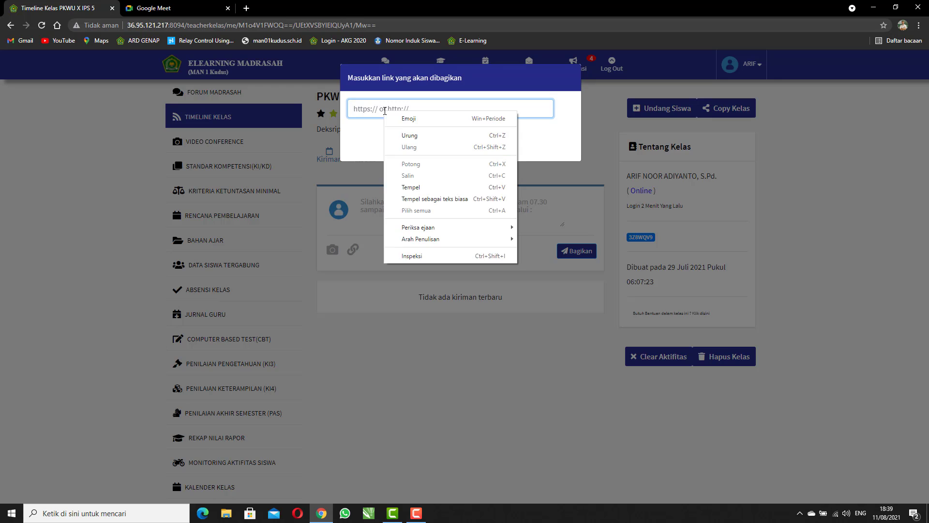
click(414, 187)
click(467, 140)
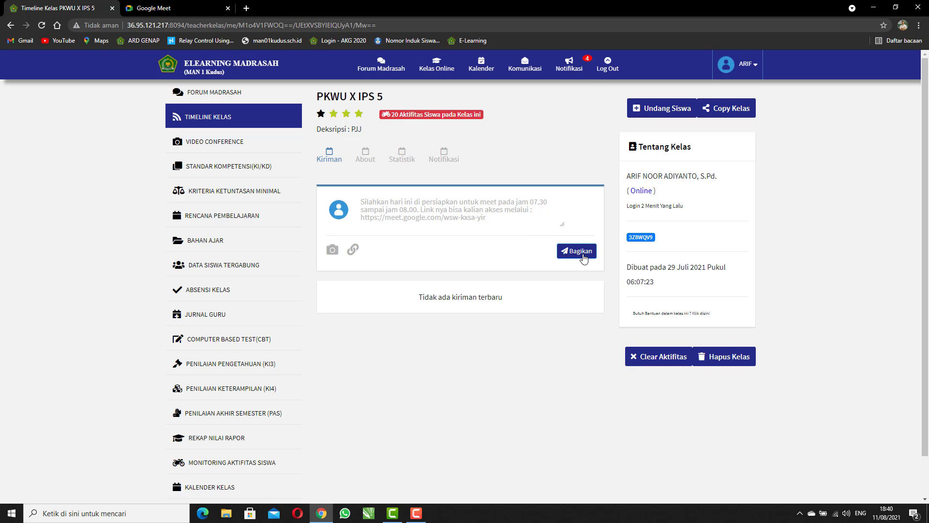
click(580, 252)
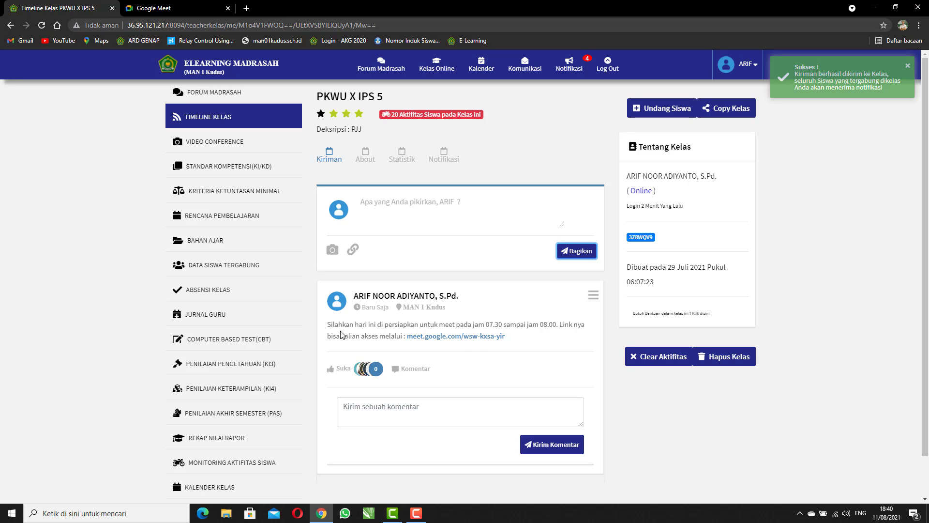
Review the published post's message text and meeting link on the class timeline.
drag(326, 325, 455, 324)
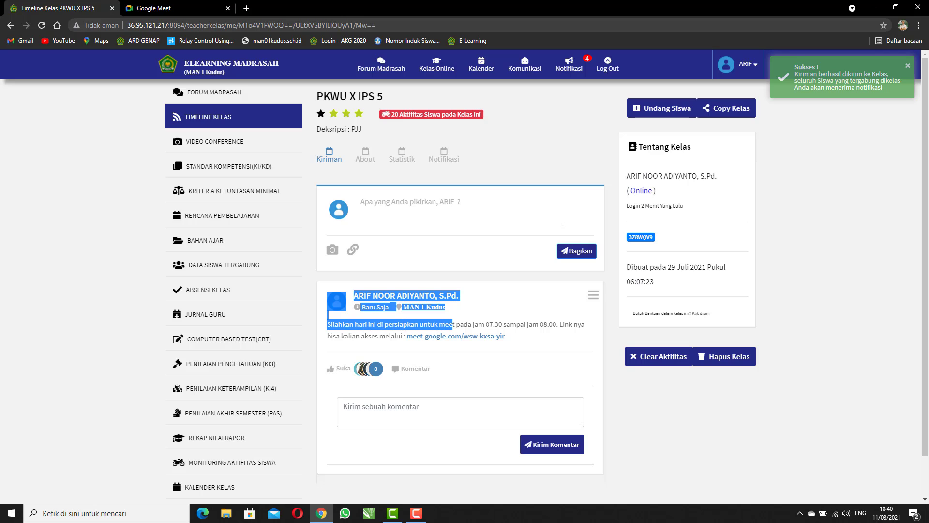
click(348, 324)
drag(328, 325, 520, 345)
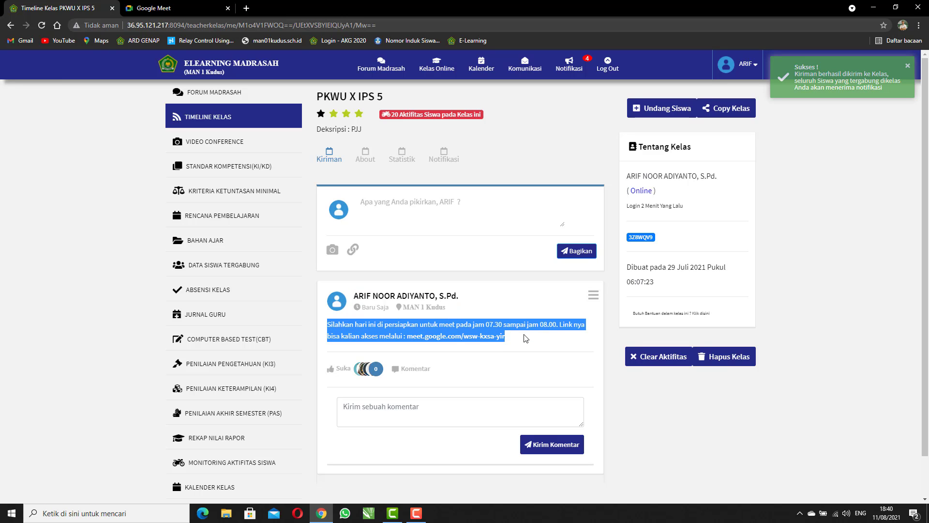
click(517, 326)
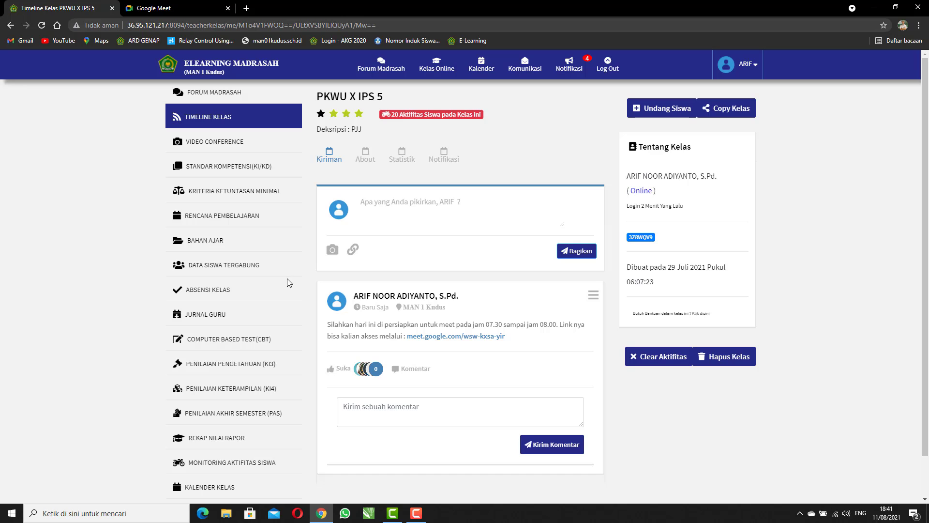
Open the class's Bahan Ajar page and switch to Google Drive in a new browser tab.
click(204, 243)
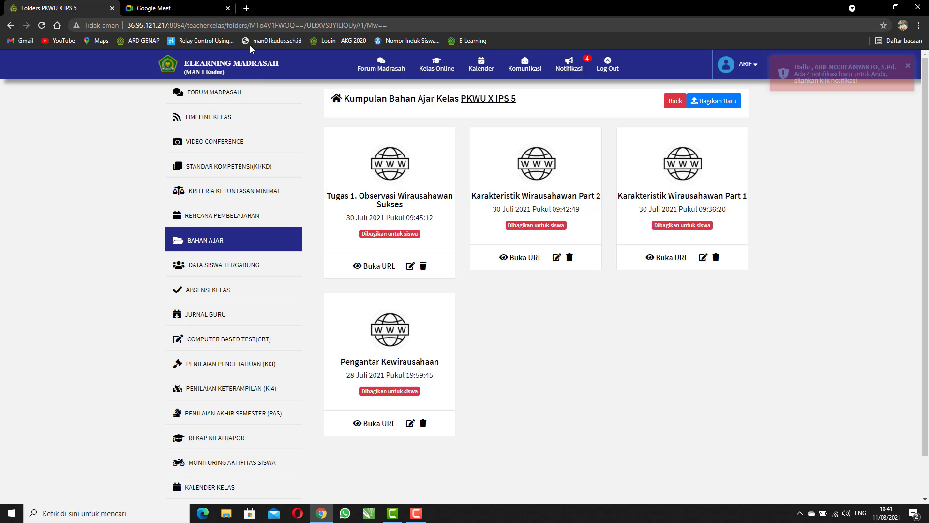
click(247, 8)
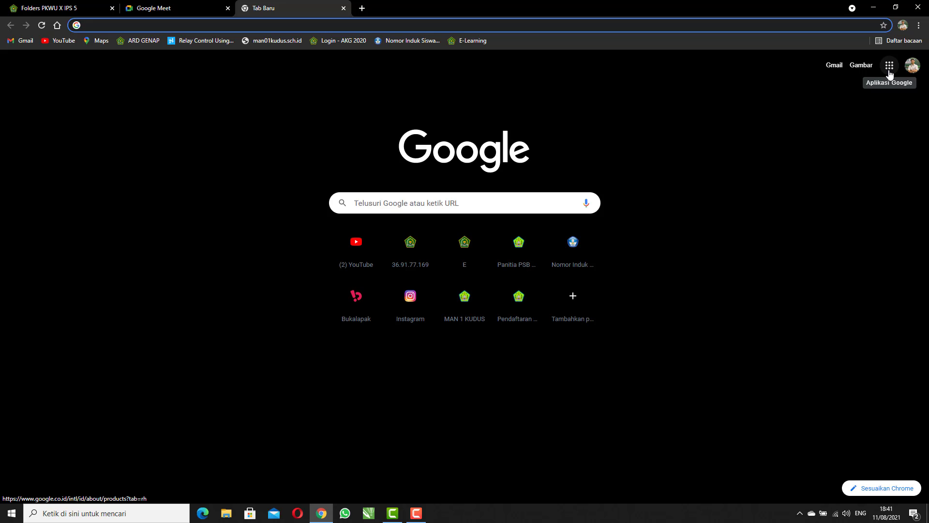
click(890, 68)
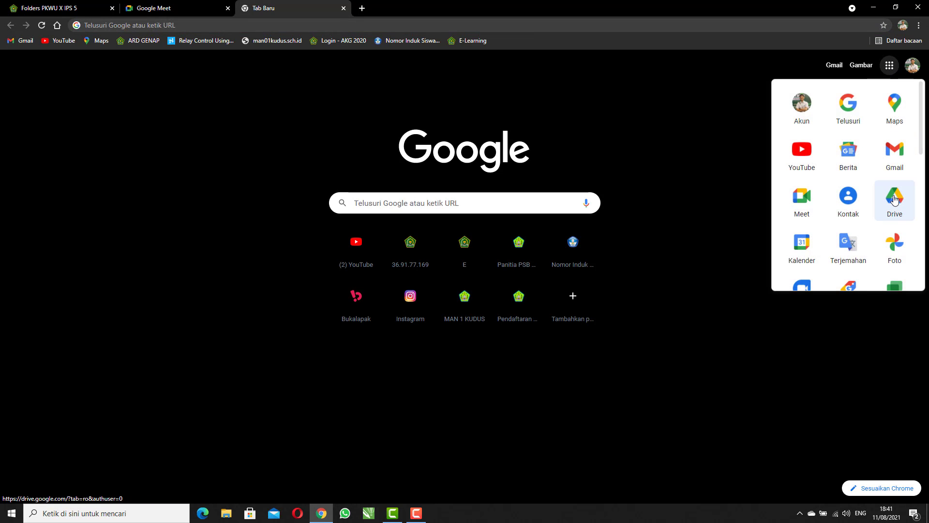
click(894, 199)
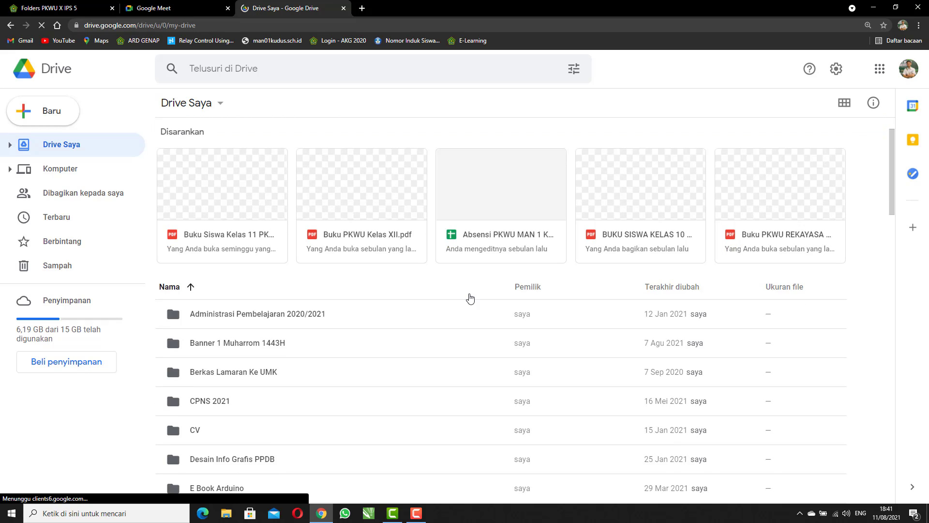
Upload the "prinsip kerja pltp" video from File Explorer's Kelas XI (Konversi Energi) folder to Drive Saya in Google Drive.
scroll(492, 308, down, 2)
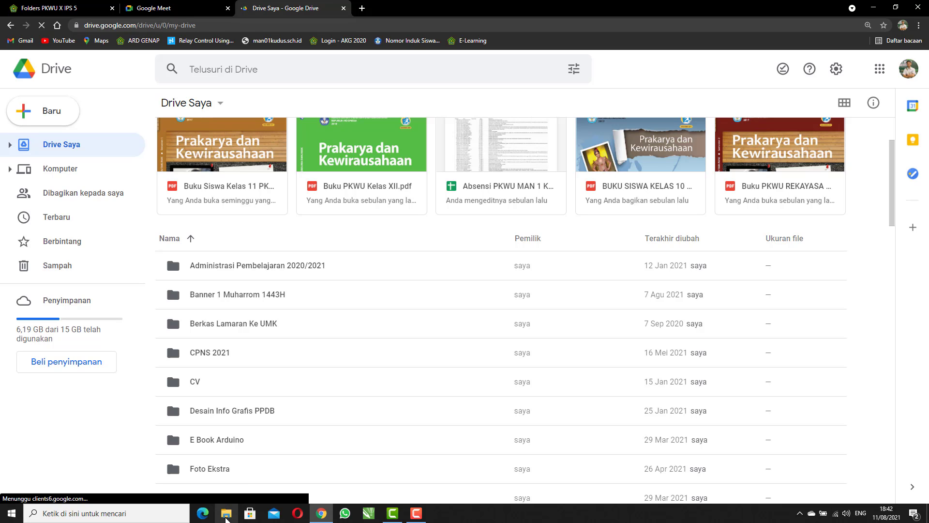
click(222, 521)
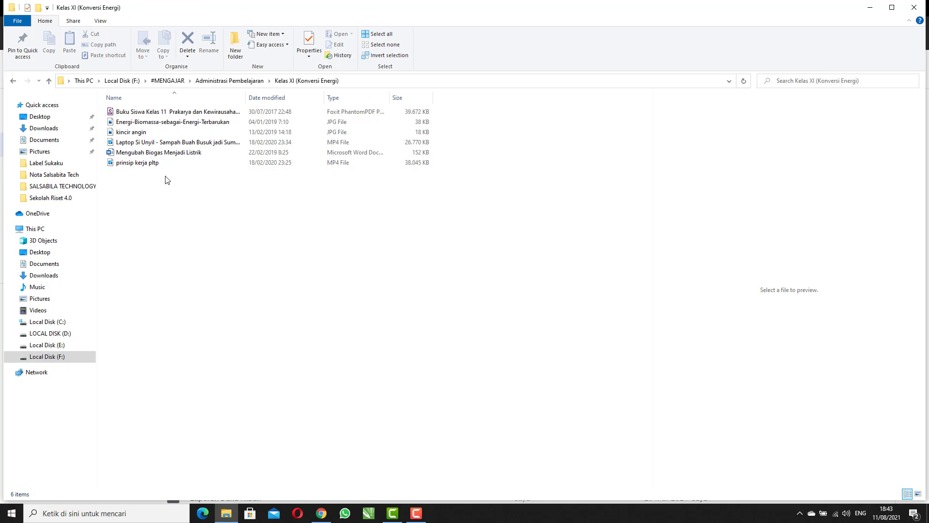
click(148, 166)
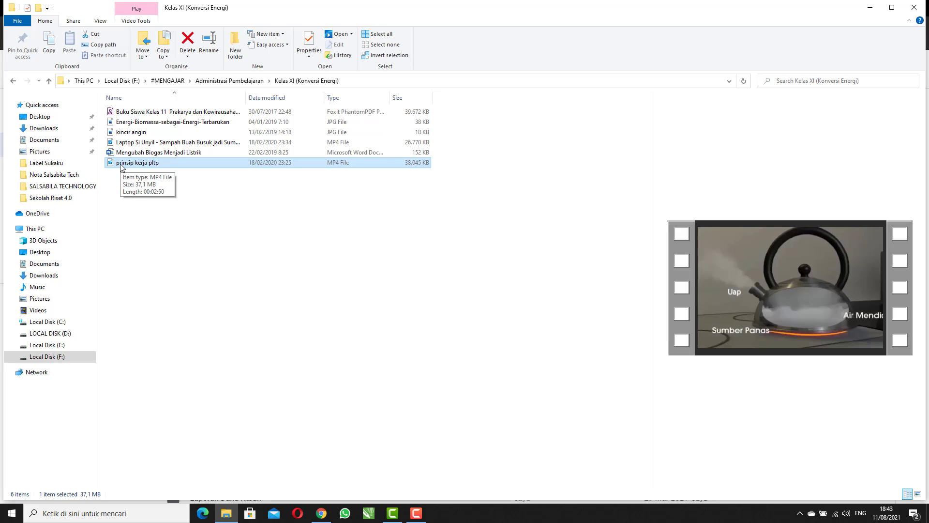
drag(121, 166, 834, 302)
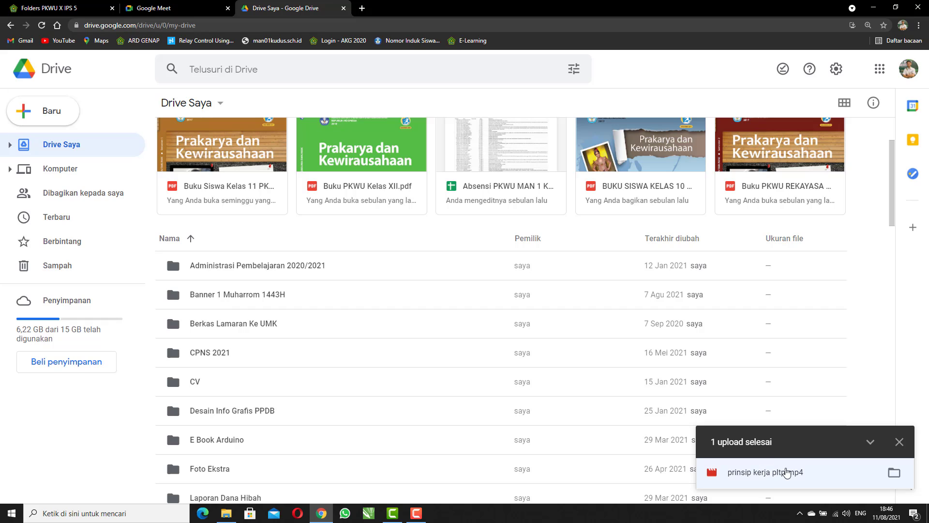
Find the uploaded prinsip kerja pltp.mp4 in Drive Saya and change its general access to anyone who has the link.
scroll(418, 338, down, 4)
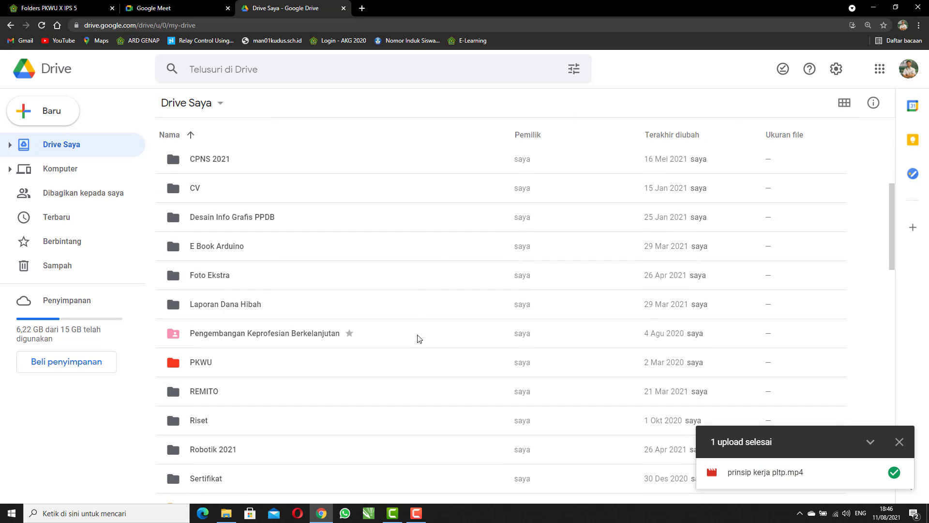
scroll(317, 349, down, 4)
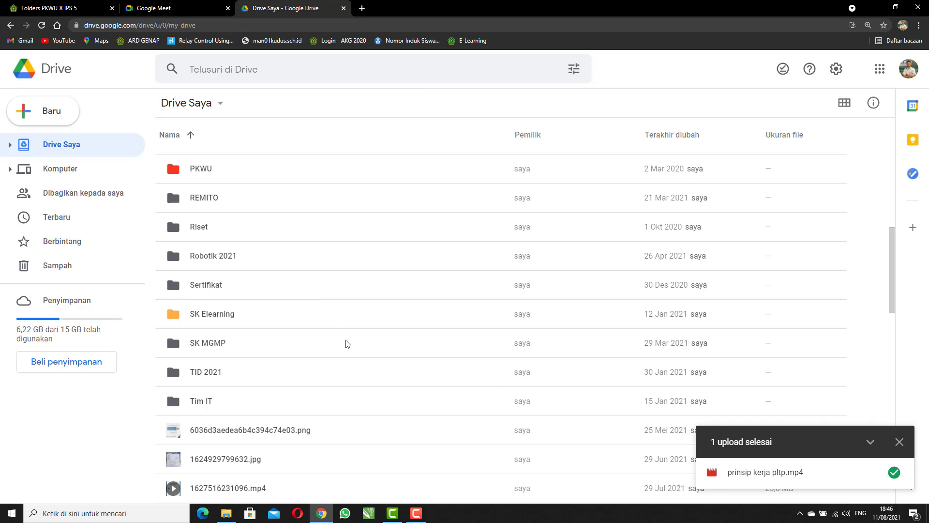
scroll(341, 343, down, 6)
scroll(333, 342, down, 11)
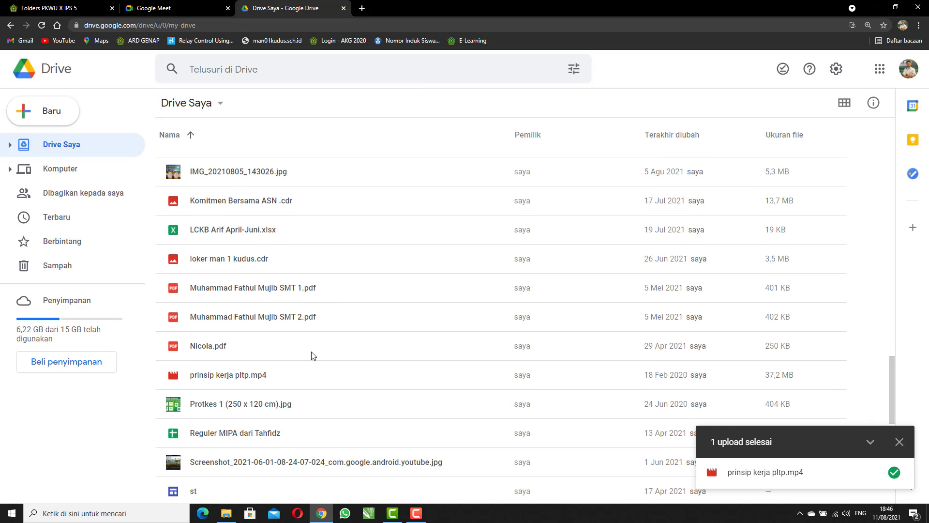
click(236, 378)
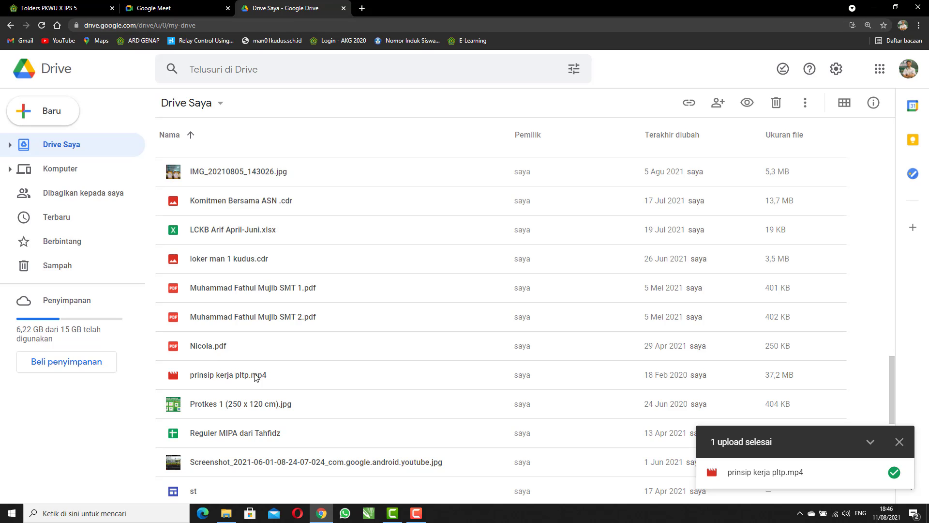
right_click(217, 373)
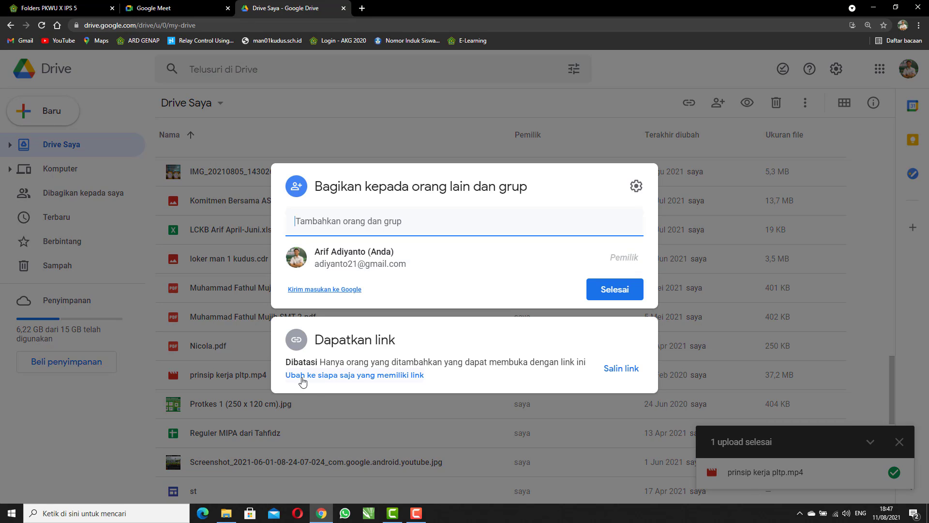
click(302, 375)
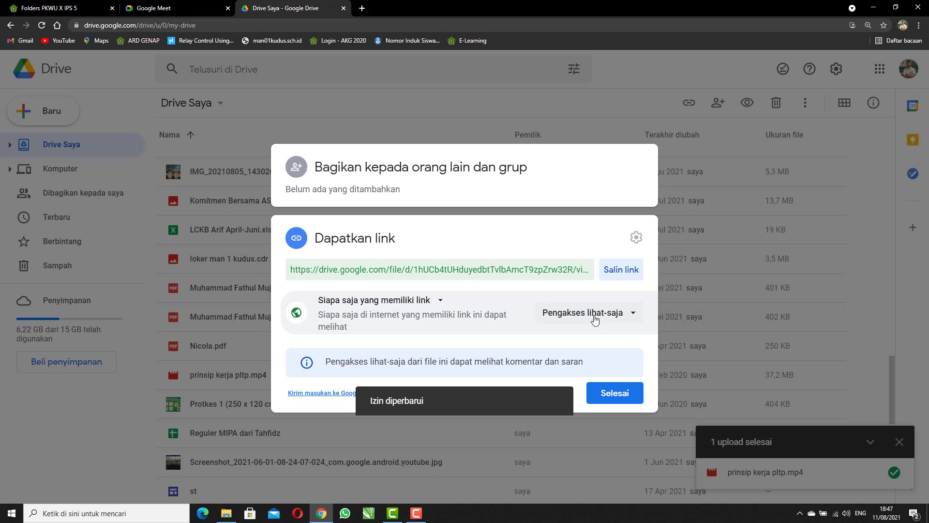
Set the video's link permission to Editor and copy its sharing link.
click(628, 316)
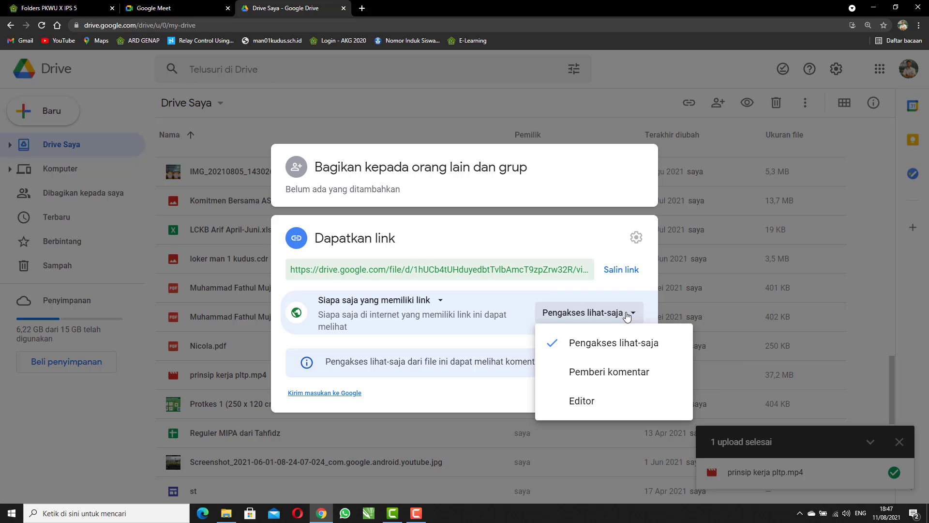
click(579, 399)
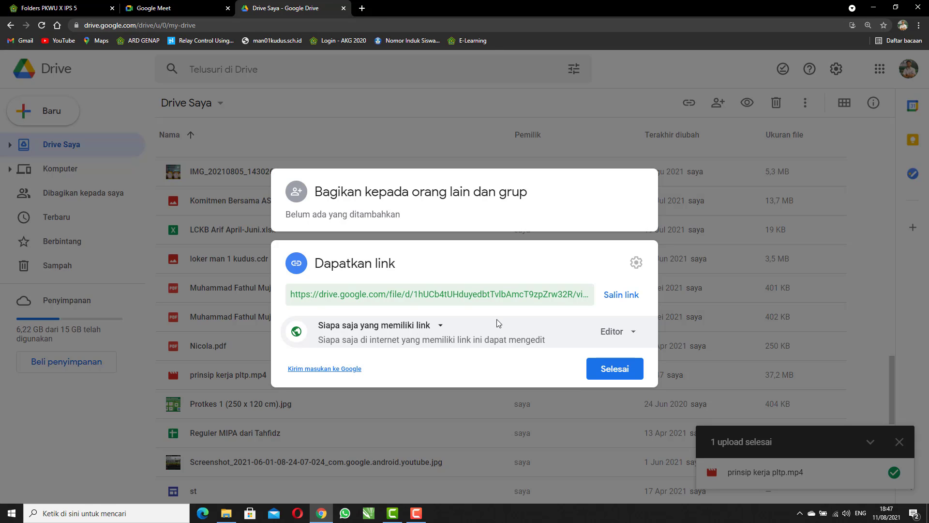
click(611, 300)
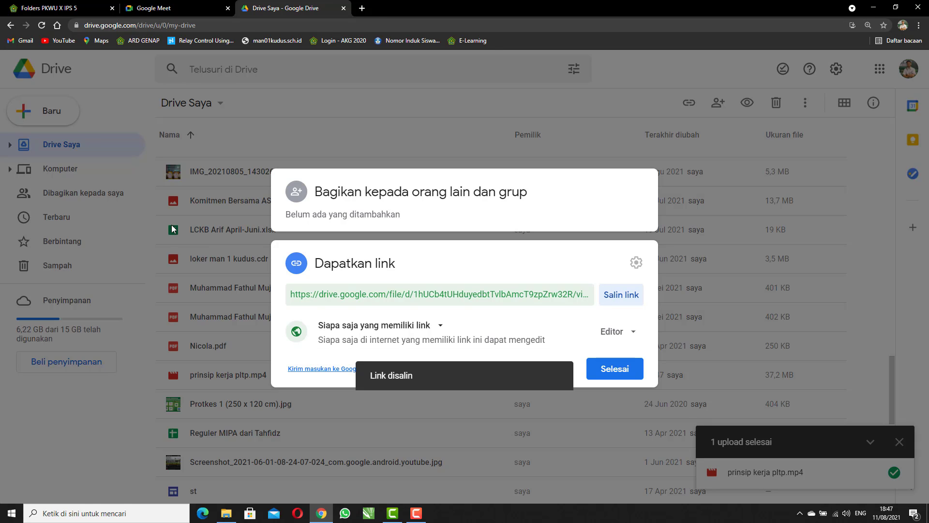
Return to the class's Bahan Ajar page and start sharing a new material of the type Link Artikel.
click(38, 8)
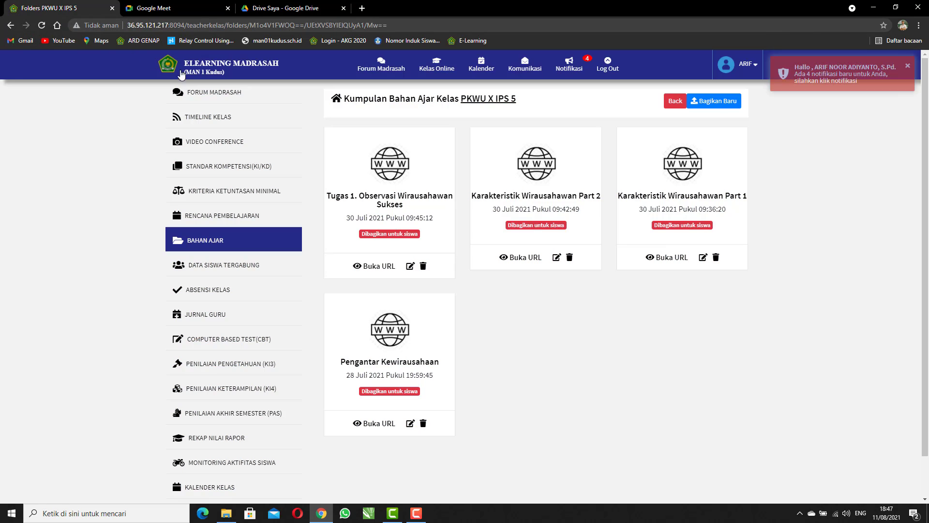
click(719, 104)
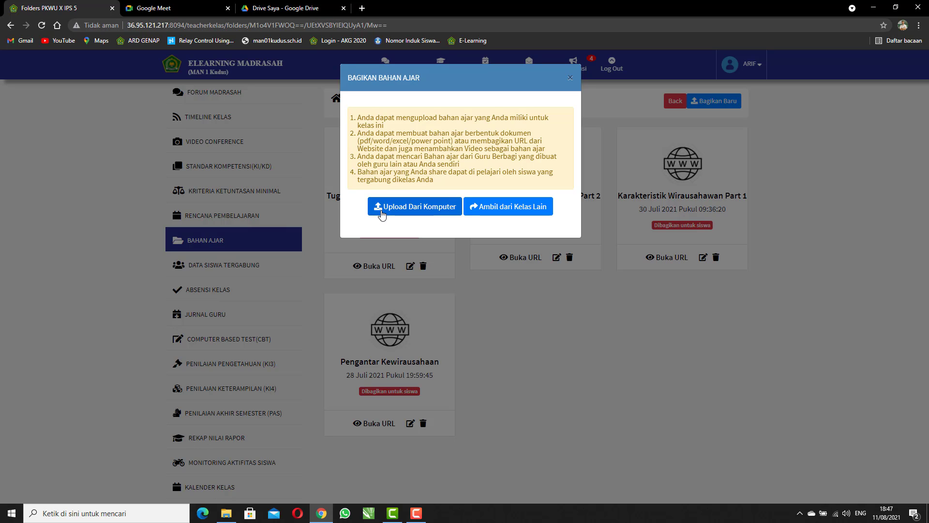
click(382, 215)
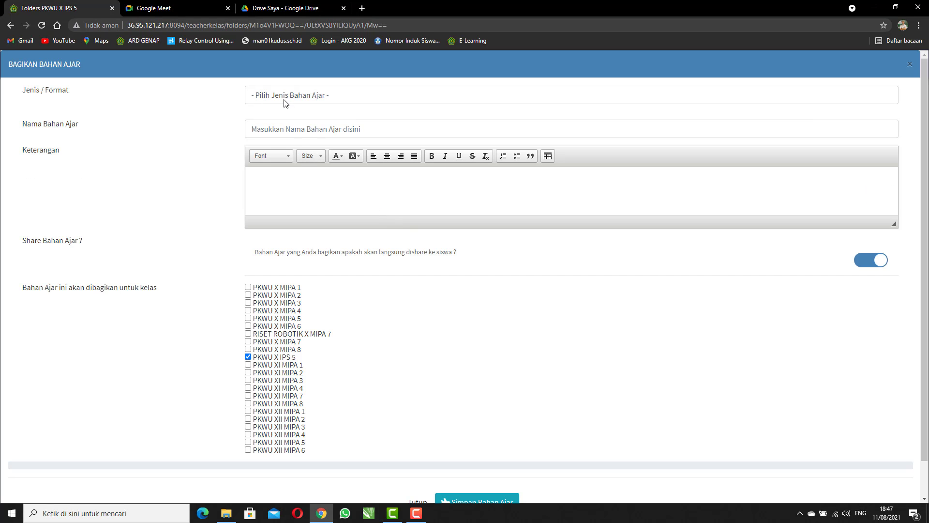
click(283, 98)
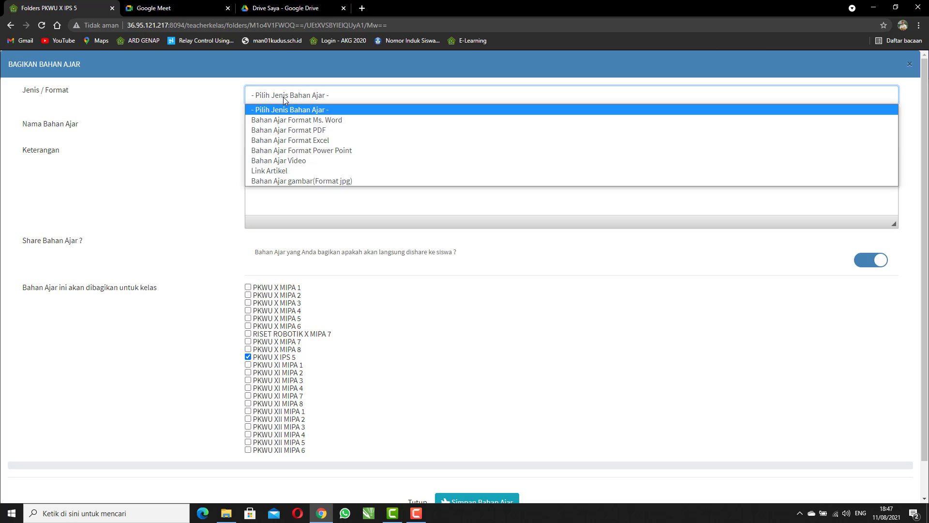
click(273, 172)
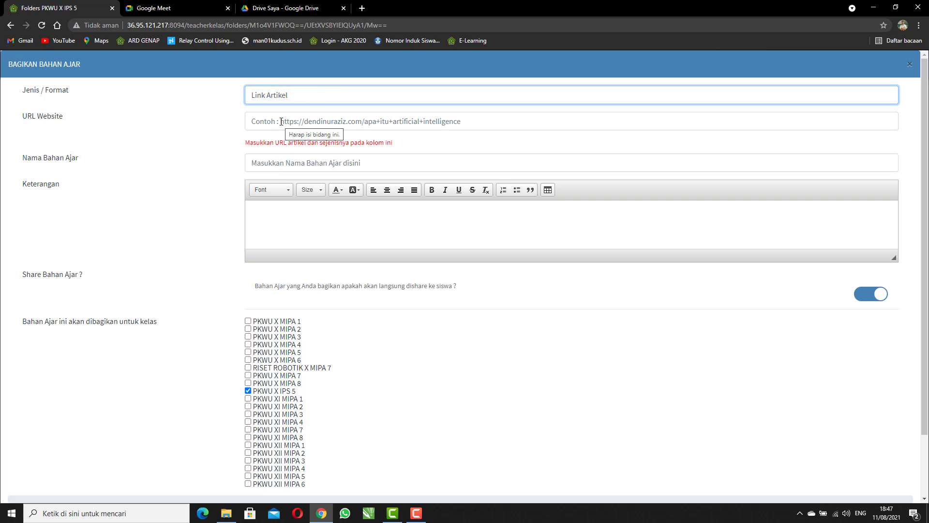
Insert the copied Google Drive link as the material's website URL.
drag(32, 117, 141, 120)
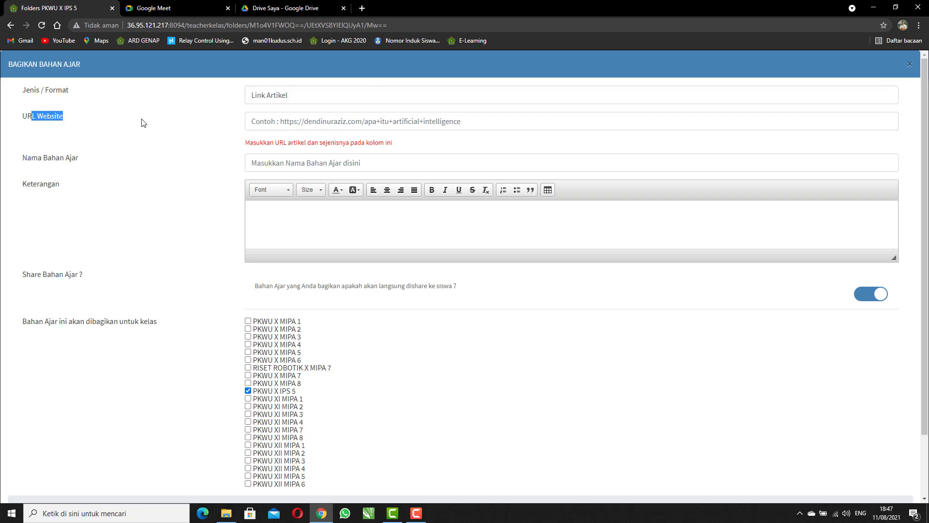
click(295, 120)
right_click(256, 119)
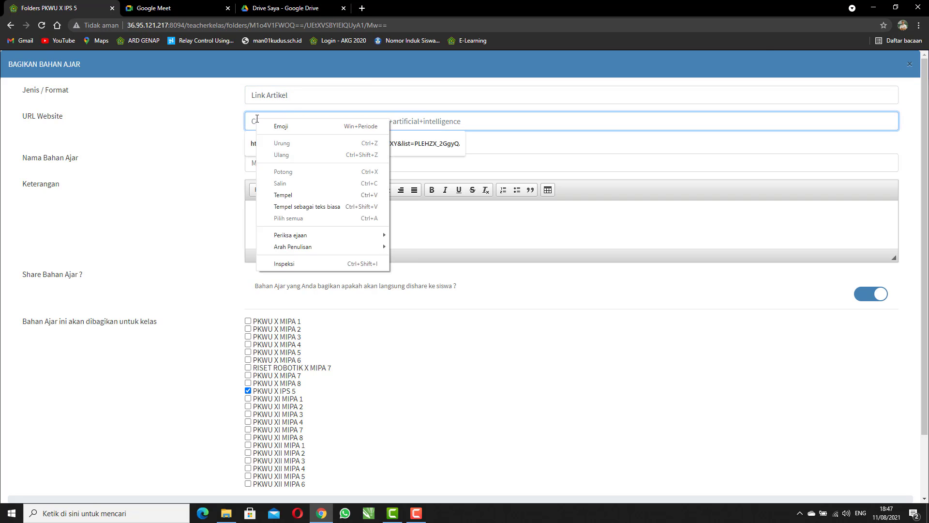
click(282, 195)
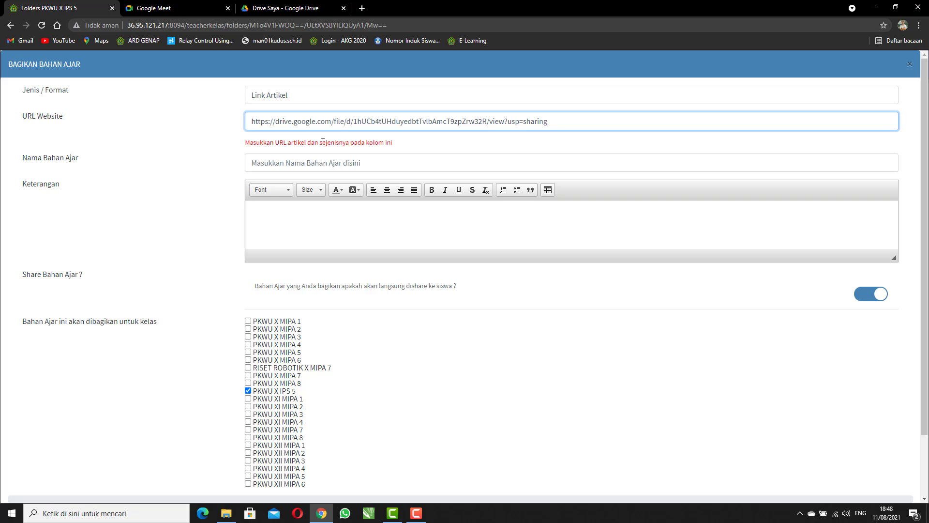
Enter "Prinsip Kerja PLTP" as the material's name and description, and save the material.
click(320, 163)
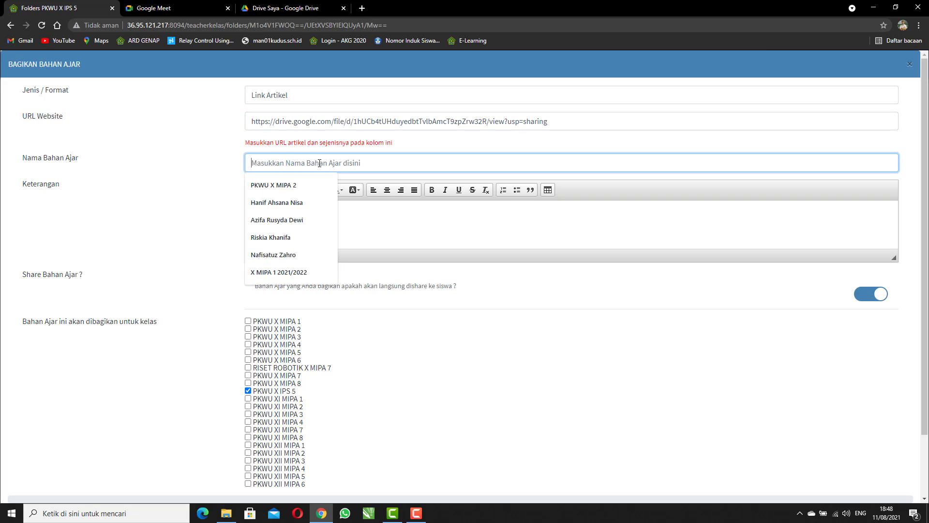
text(Prin)
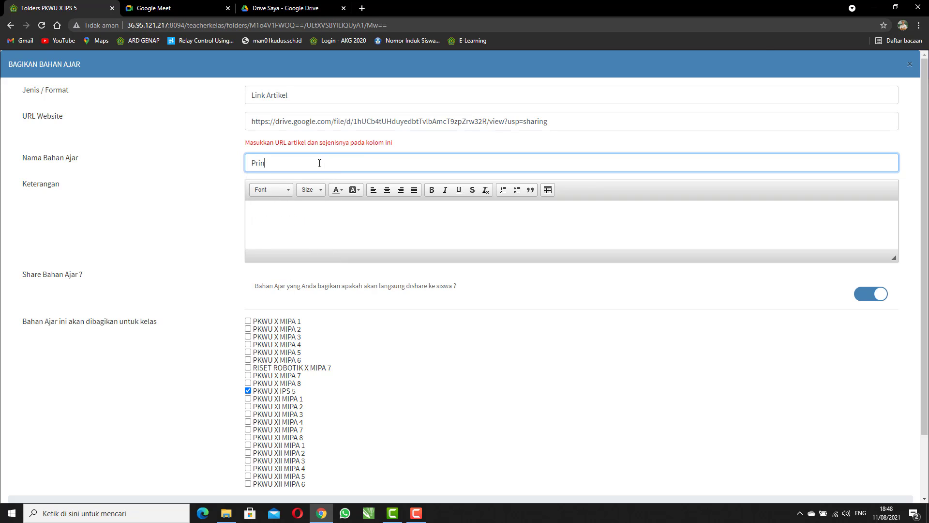
text(sip Kerja PLTP)
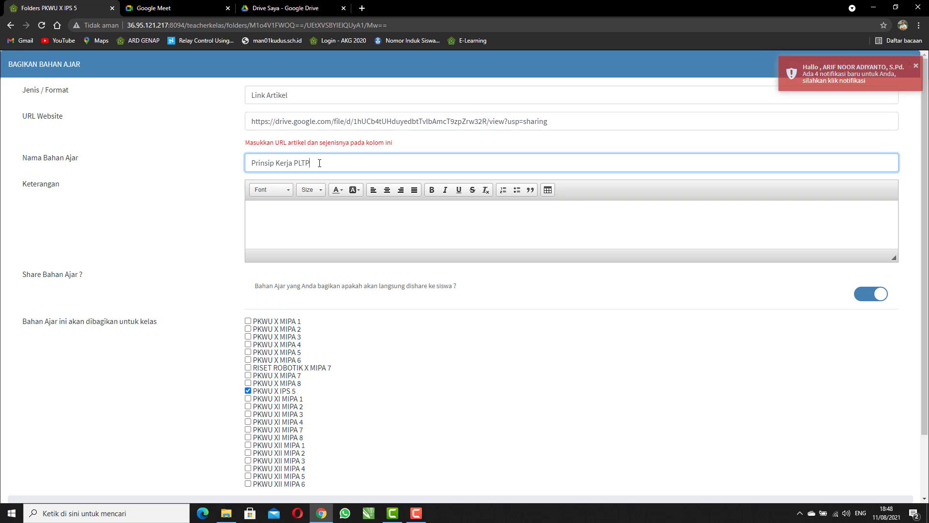
triple_click(303, 165)
key(ctrl+c)
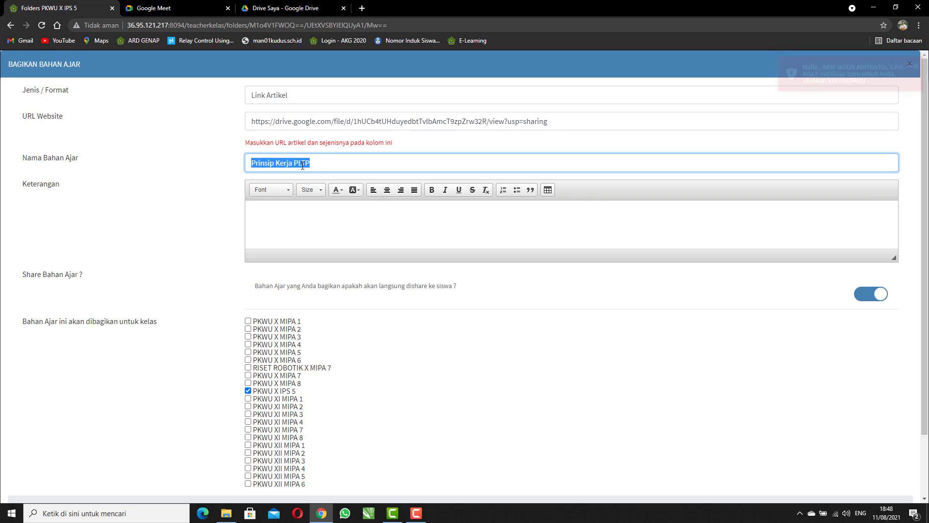
click(327, 211)
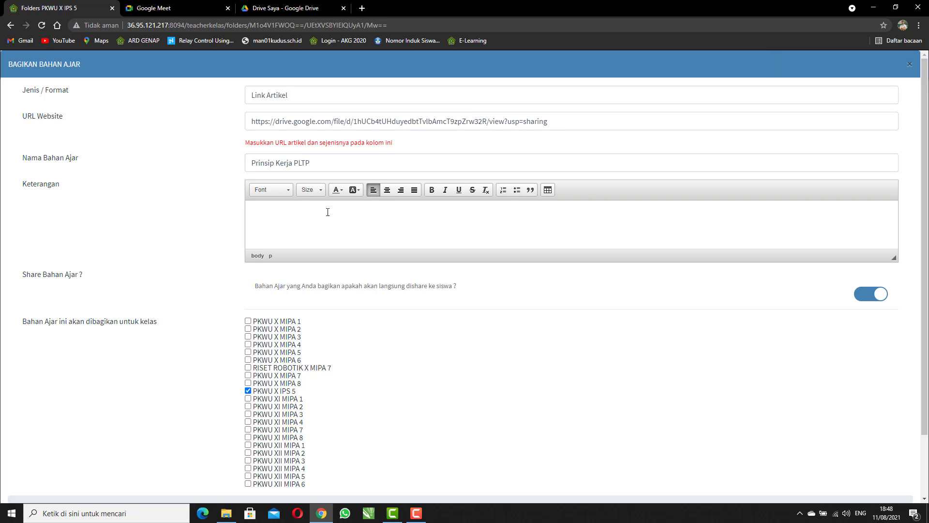
key(ctrl+v)
scroll(416, 267, down, 2)
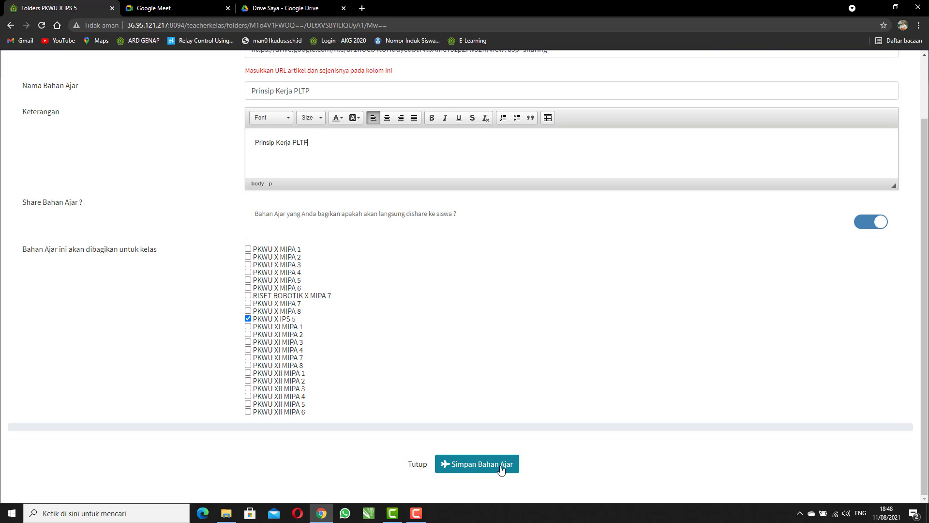
click(475, 468)
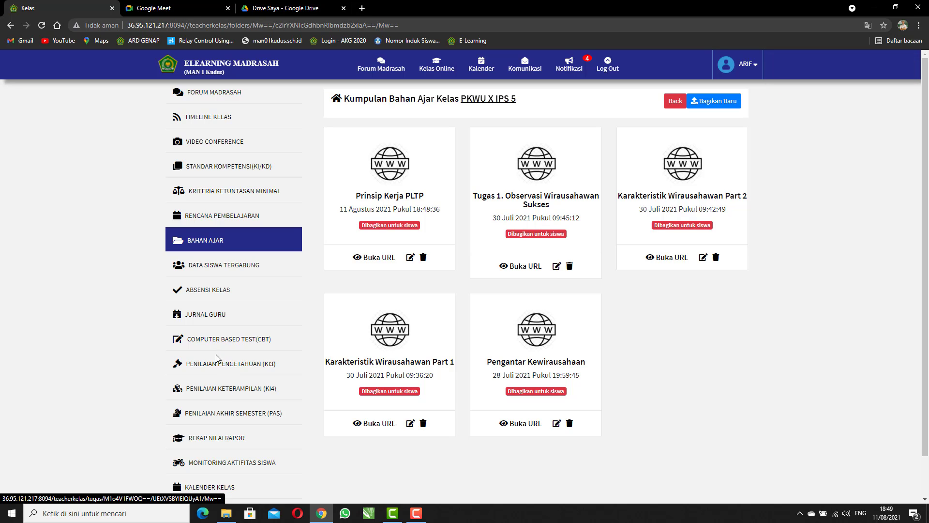
Start a new skills assessment in Penilaian Keterampilan (KI4) with the assessment scheme Portofolio.
click(220, 394)
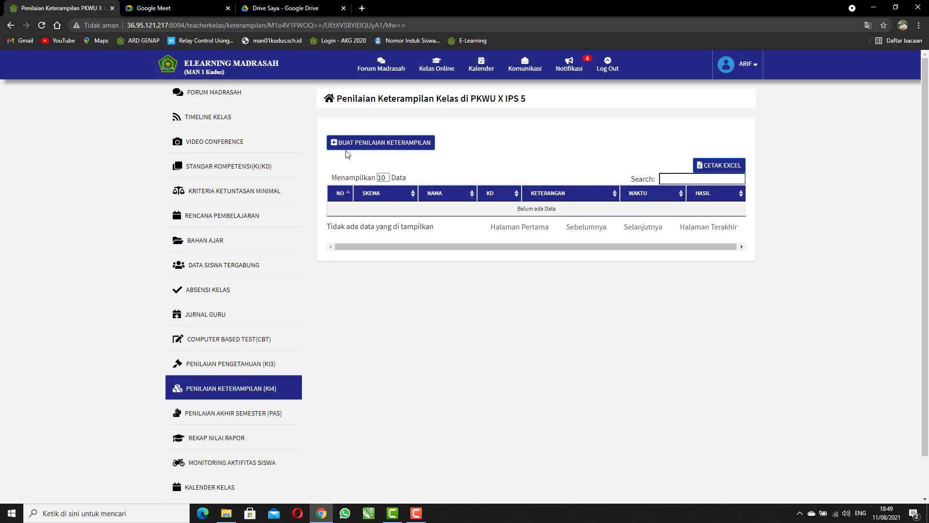
click(418, 151)
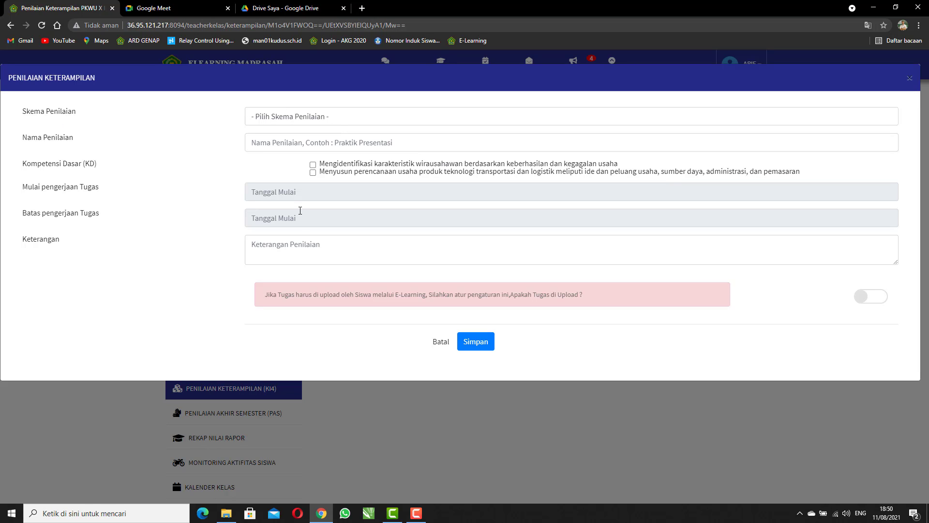
click(275, 118)
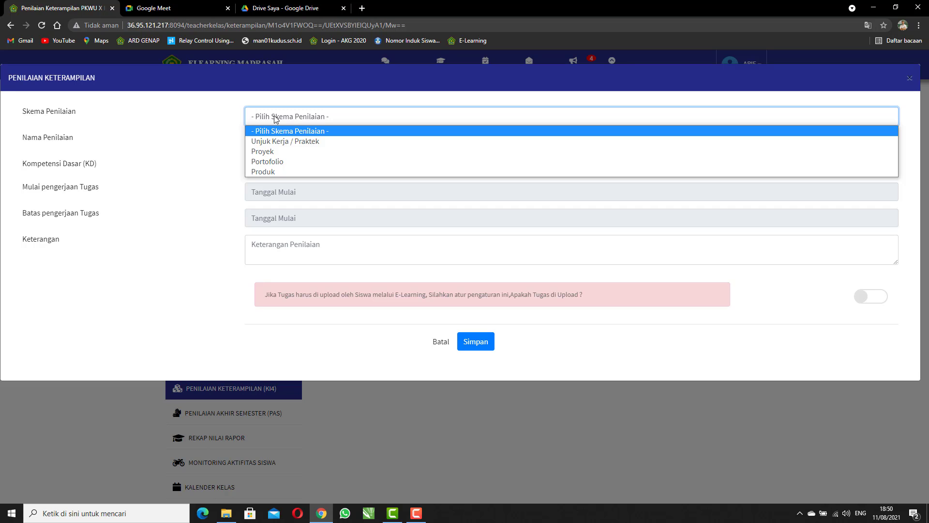
click(271, 162)
Name the assessment "Pembuatan Produk Konversi Energi" and select the basic competency about planning a transportation and logistics technology product business.
click(319, 143)
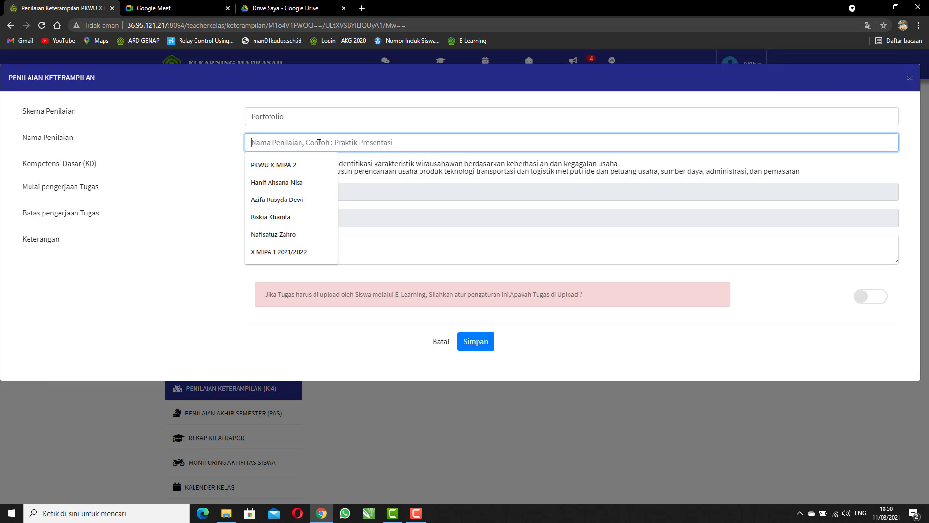
text(Pembuatan Pr)
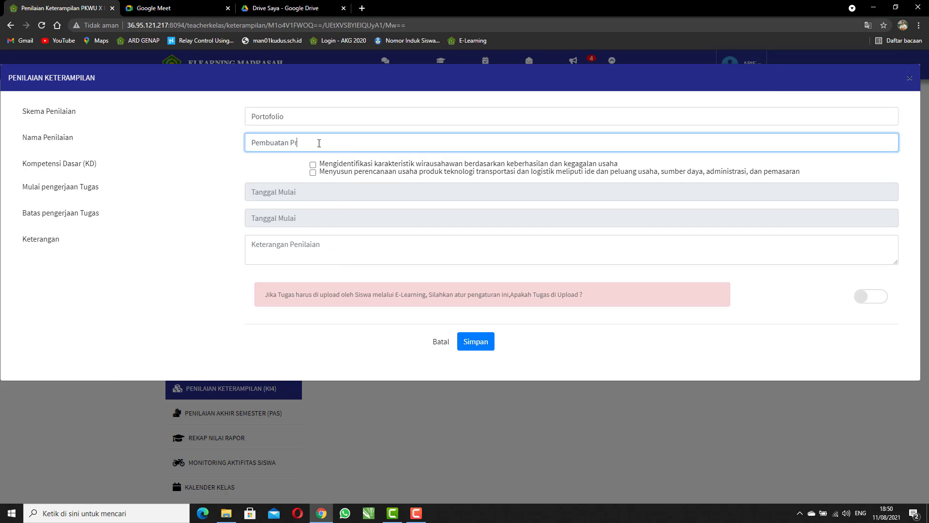
text(oduk Konversi Energi)
click(314, 173)
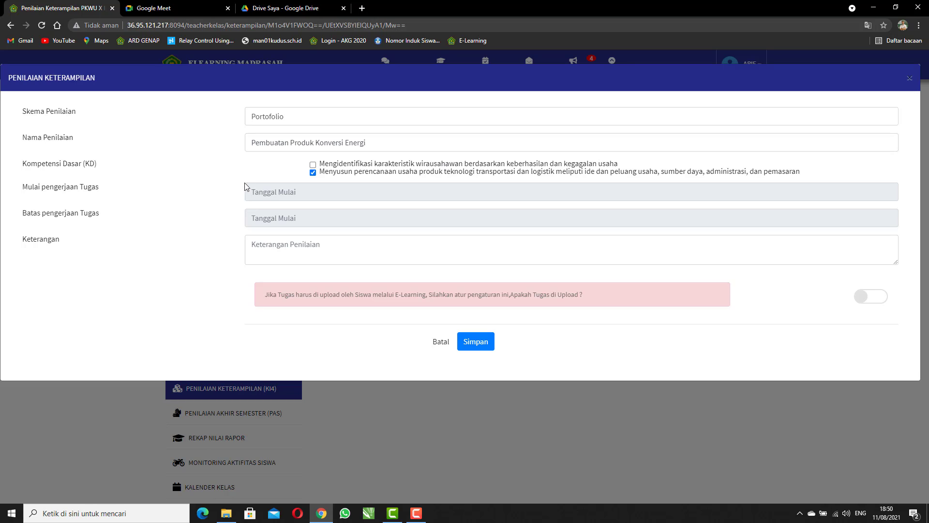
click(265, 192)
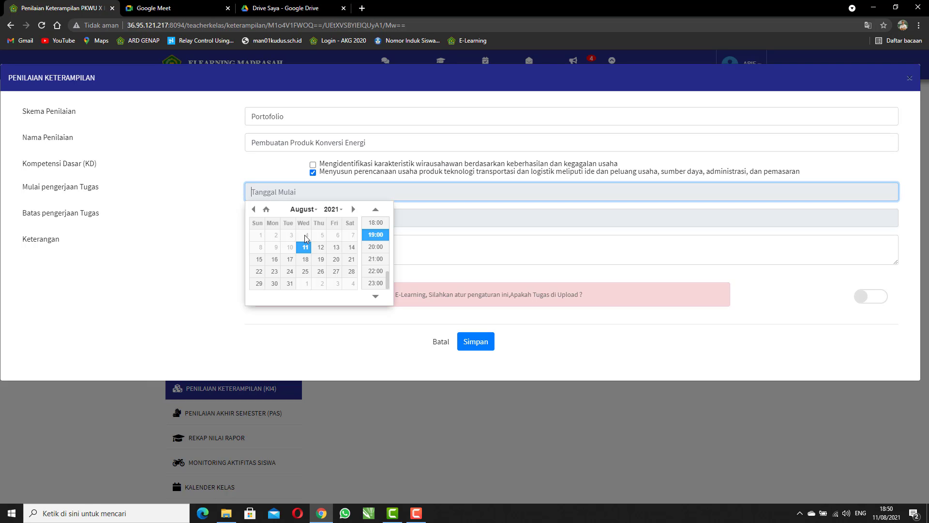
click(305, 248)
click(487, 250)
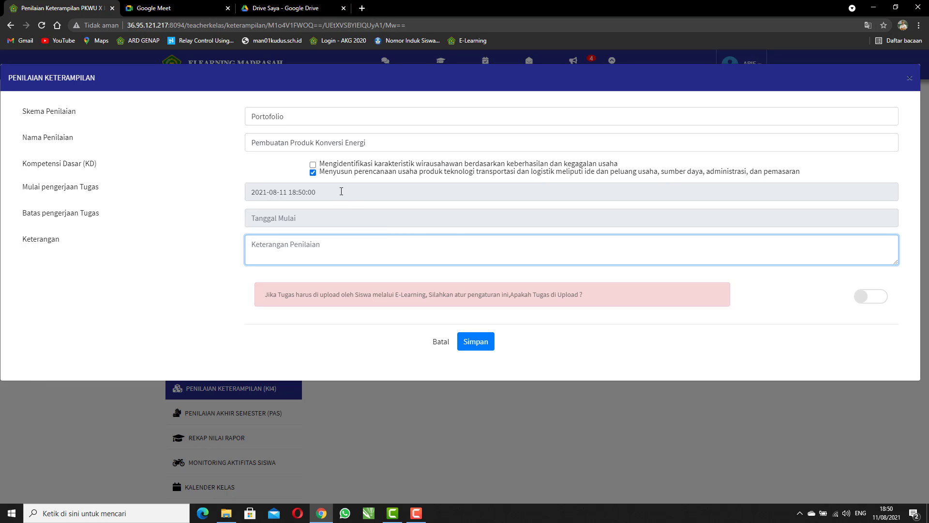
click(294, 218)
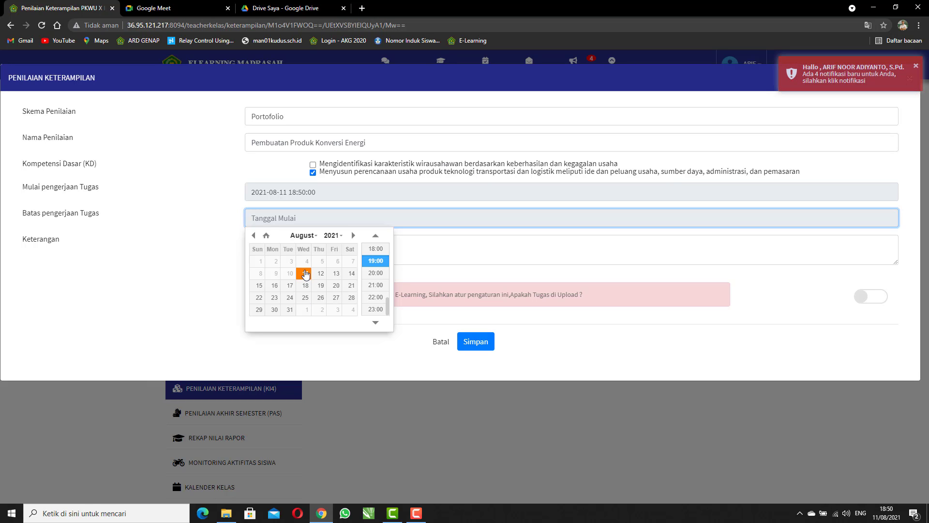
click(305, 301)
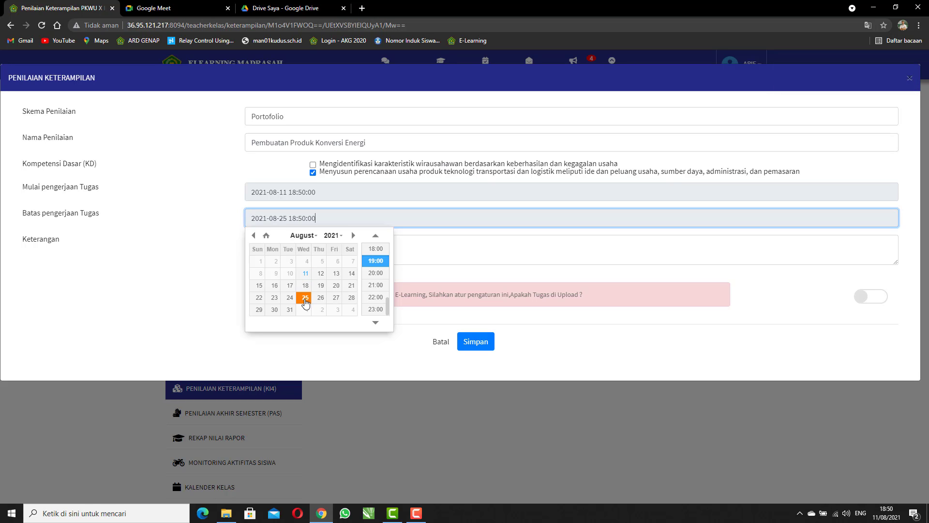
Enter "Buatlah Video Pembuatan Produk Konversi Energi" as the assessment's description and enable student upload through E-Learning.
click(387, 256)
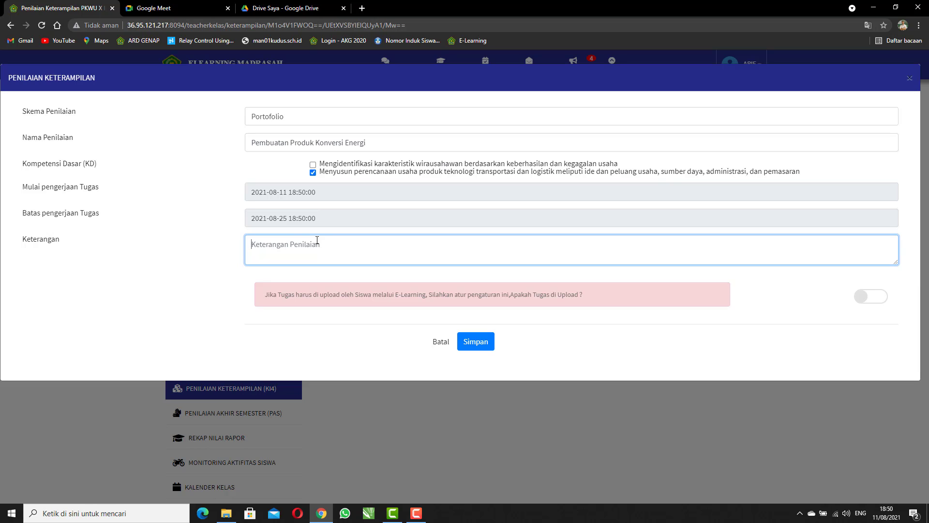
text(Buatlah Video Pembuatan Produk Konversi Ener)
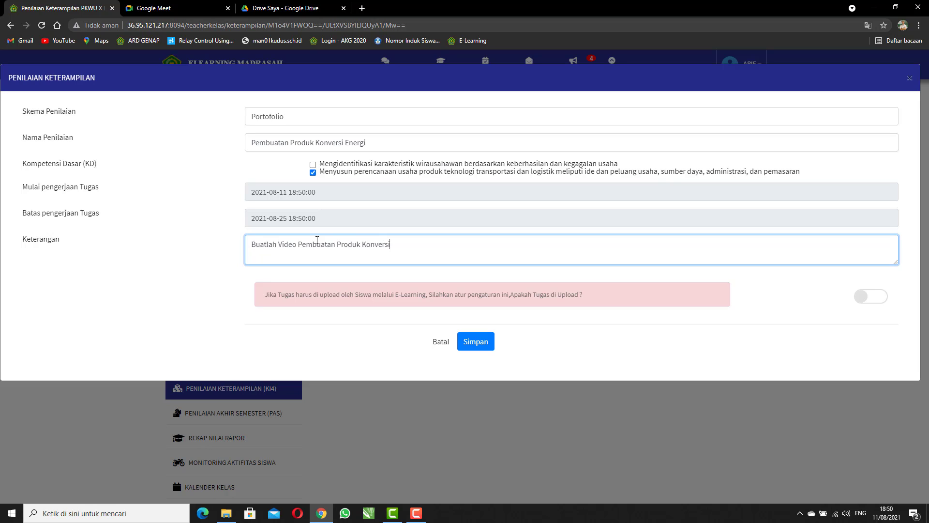
text(gi)
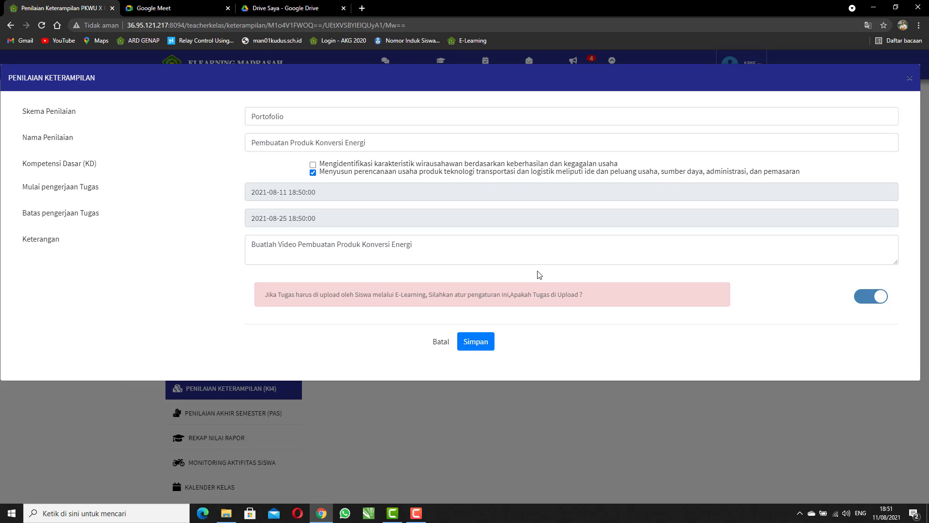
Add "Jangan Lupa videonya di upload dulu di drive kalian masing masing, kemudian link drivenya di upload ke elearning." to the description and save the assessment.
click(457, 252)
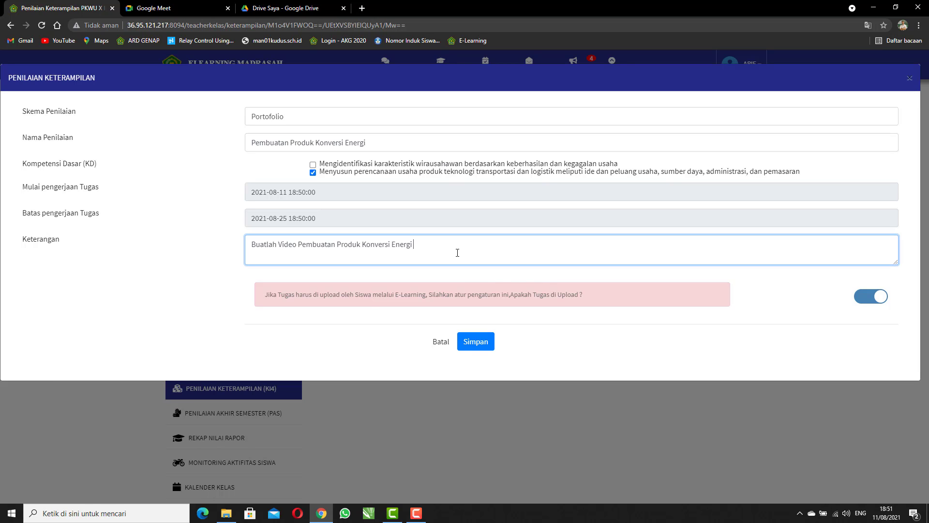
text(.)
text(Jangan Lupa videonya di upload dulu di drive kali)
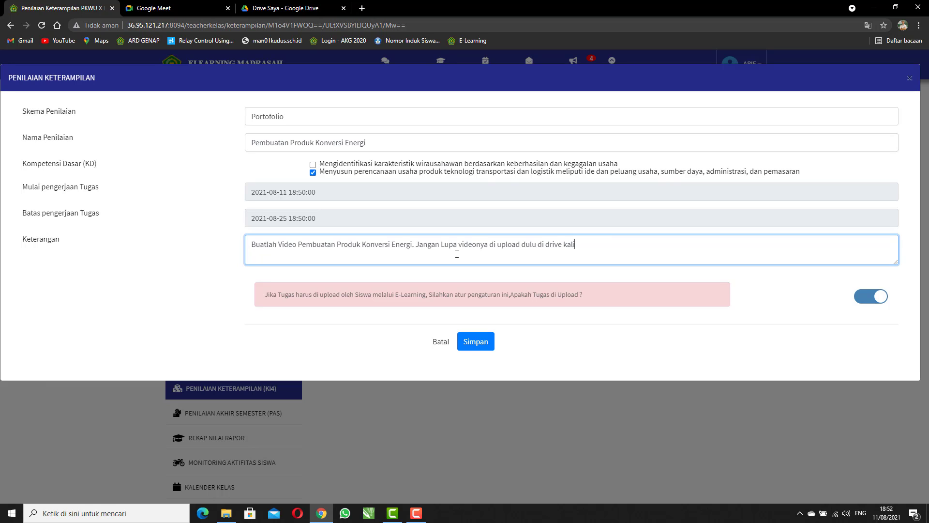
text(an masing masin)
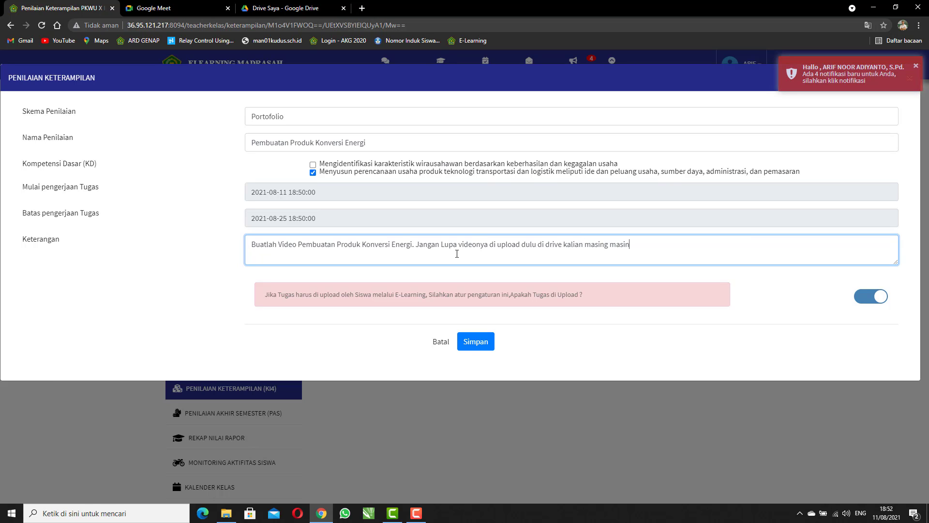
text(g, kemudian )
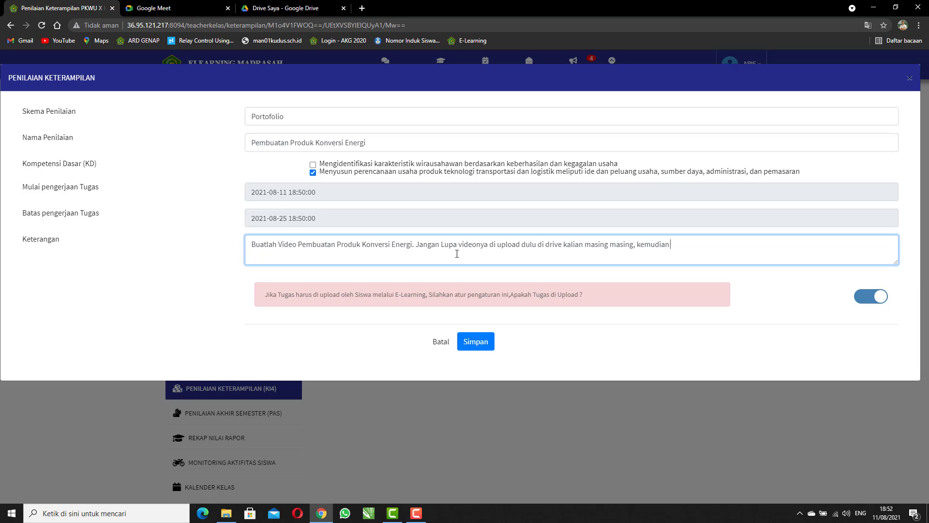
text(link drivenya di upload ke elearning)
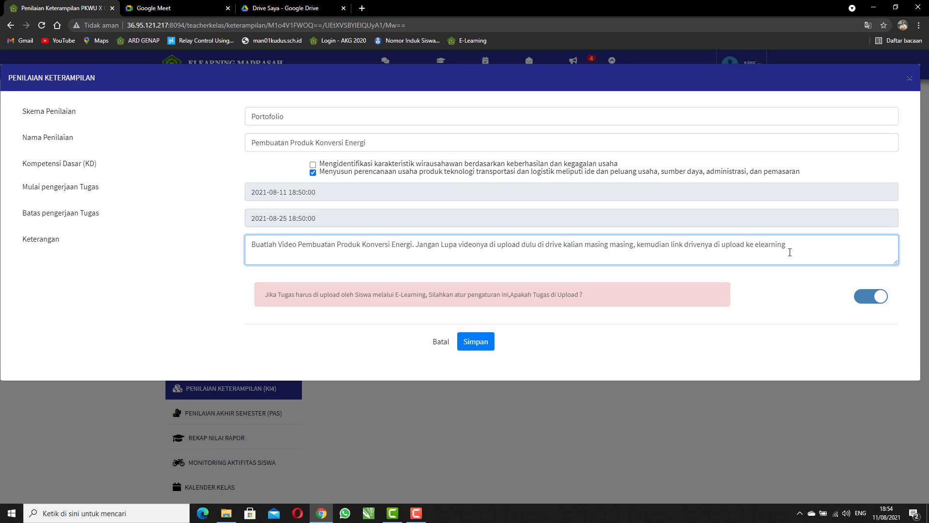
text(,)
click(478, 344)
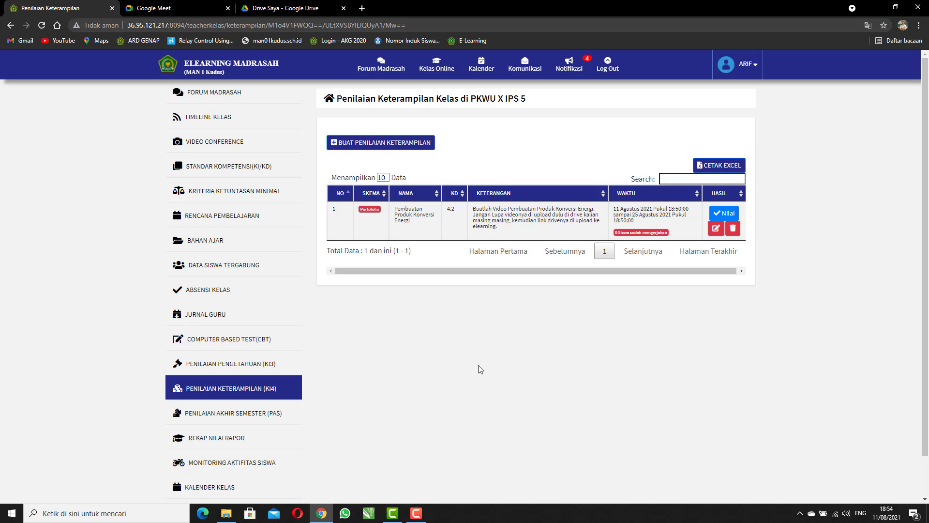
click(236, 340)
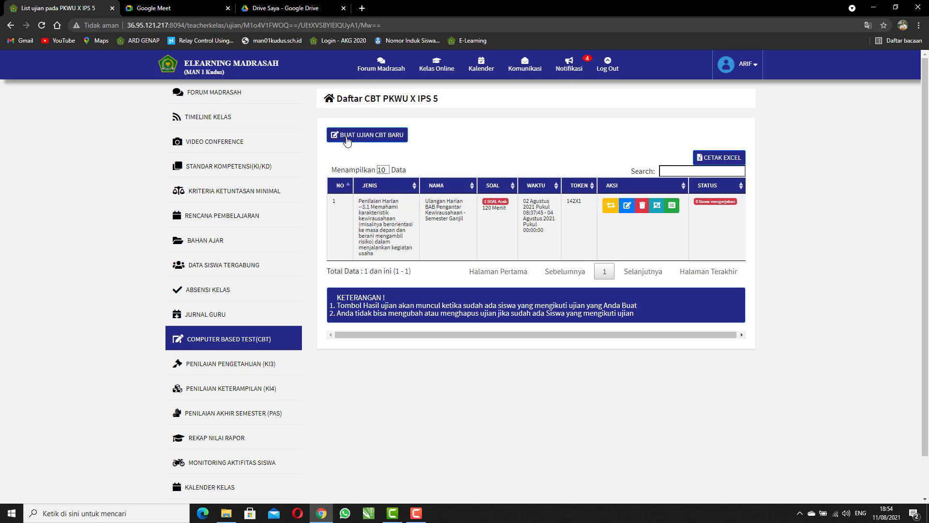
click(390, 140)
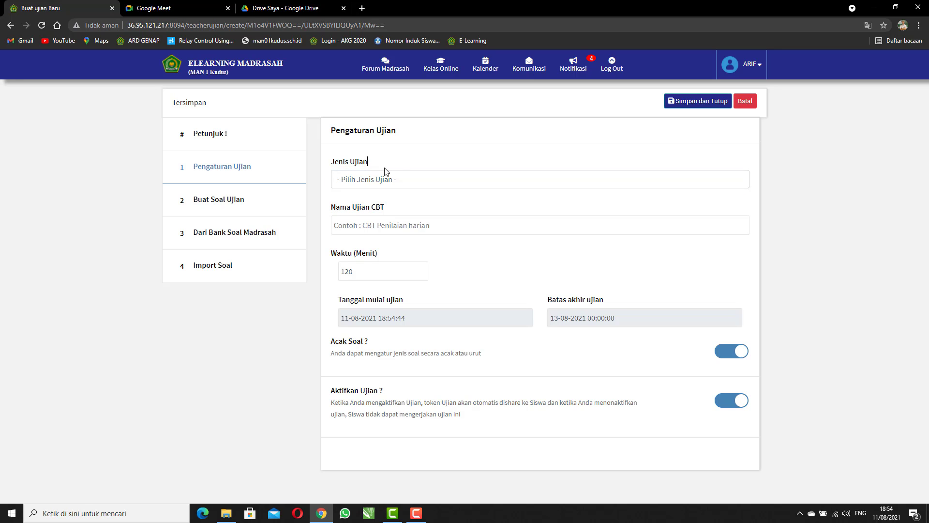
click(389, 183)
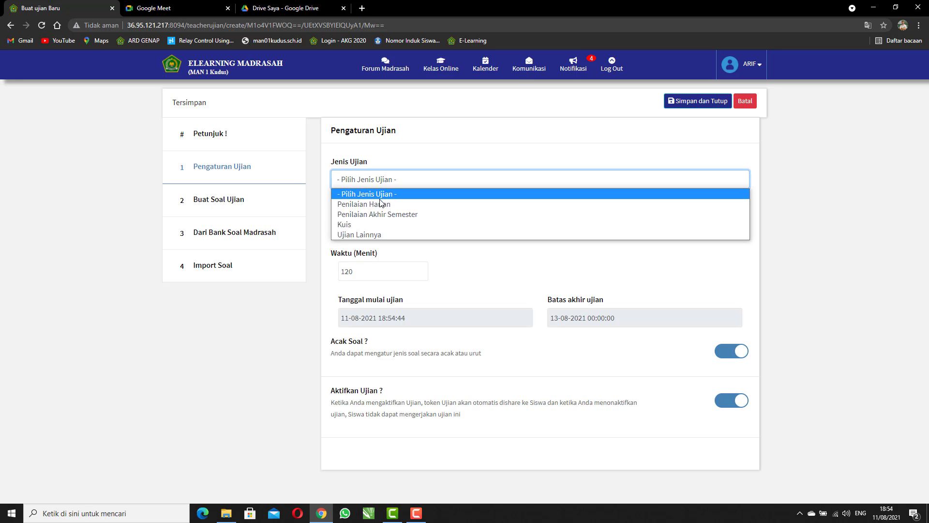
click(381, 204)
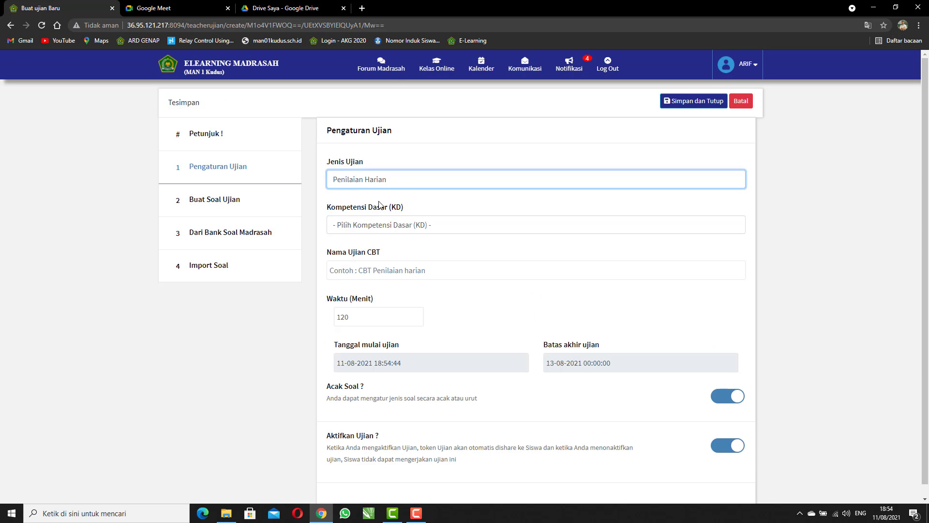
click(386, 224)
click(371, 251)
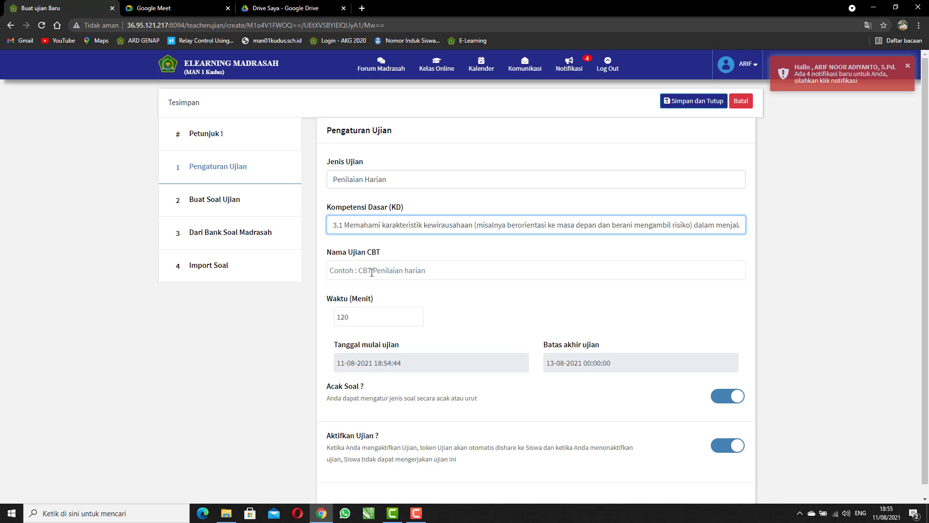
scroll(406, 286, down, 1)
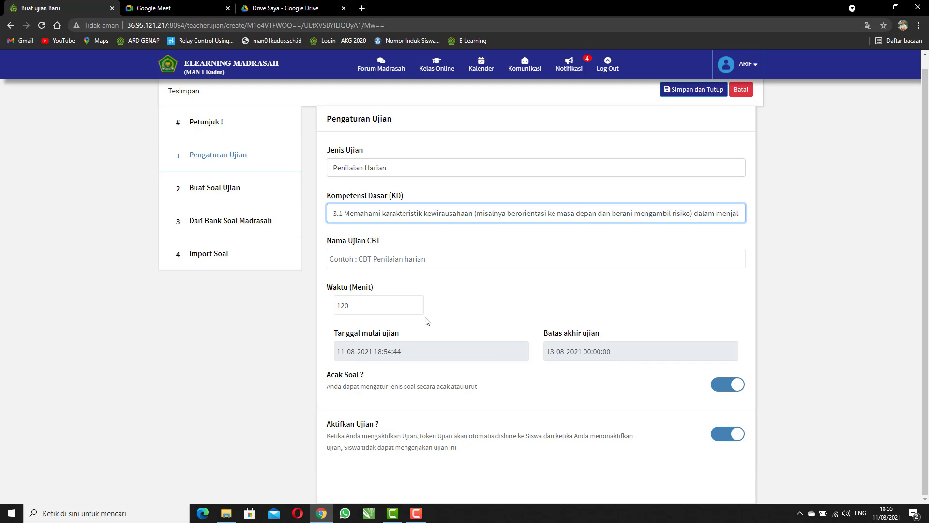
click(206, 190)
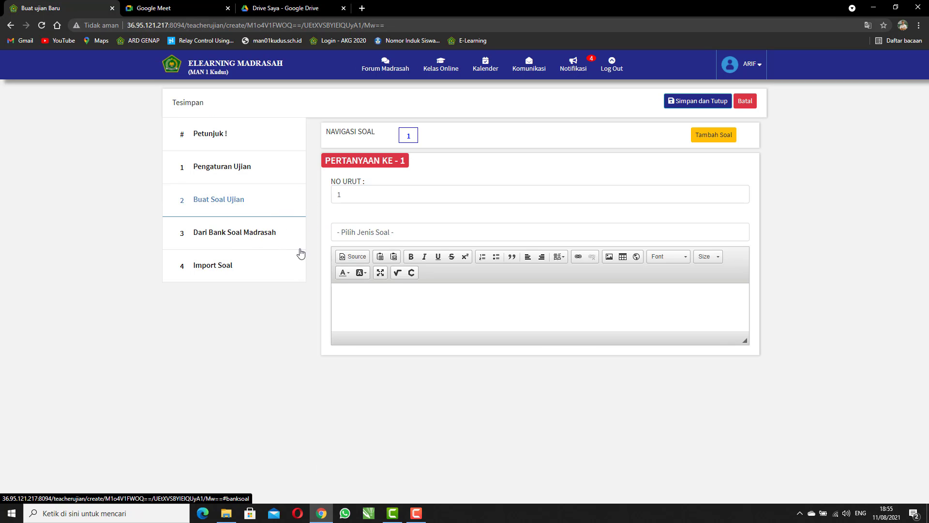
click(740, 102)
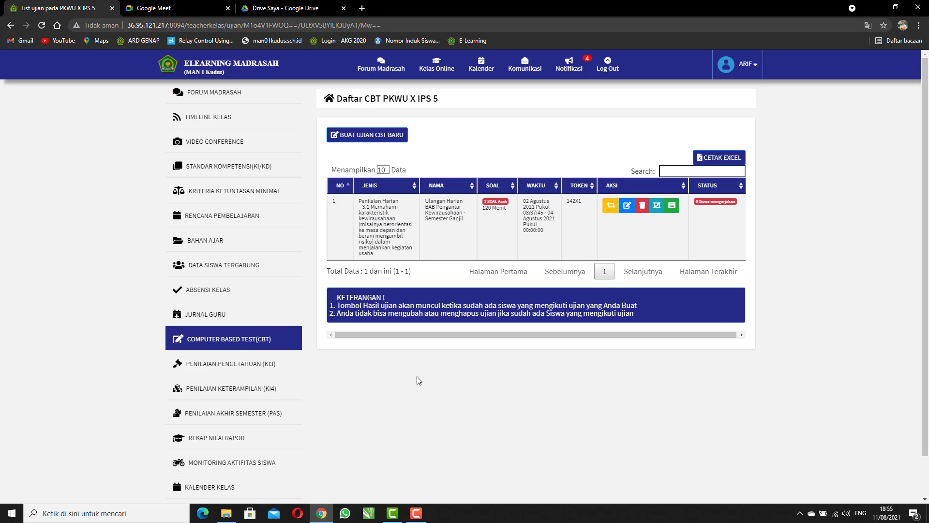